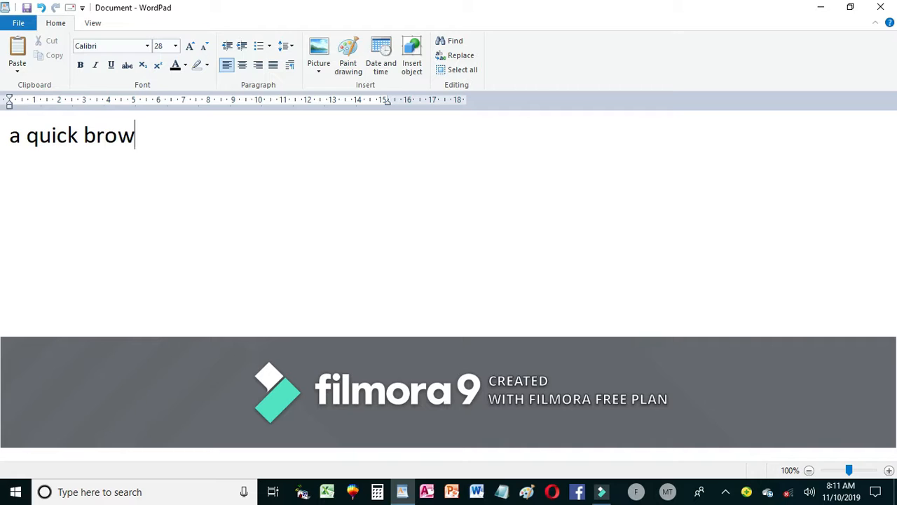
- Complete the sentence so it reads "a quick brown fox jumps over the lazy dog."
text(n fox ju)
key(BackSpace)
text(jumps )
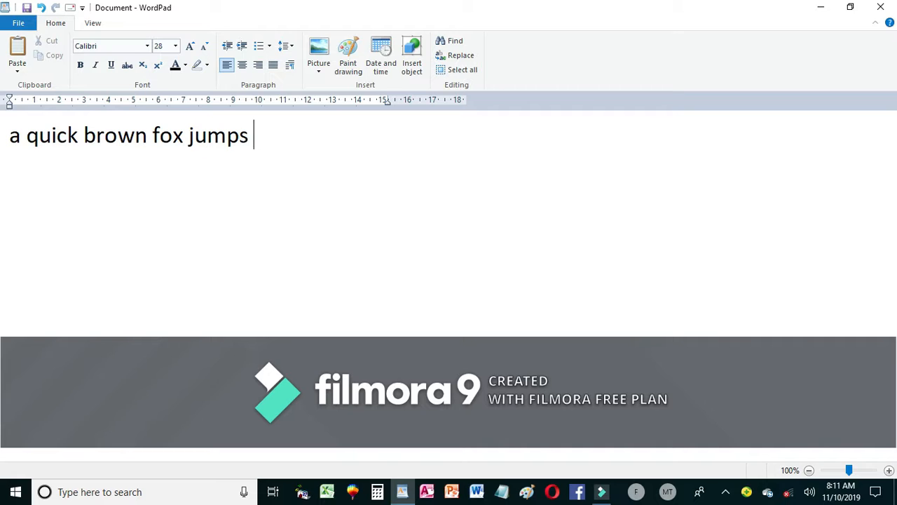
text(over the l)
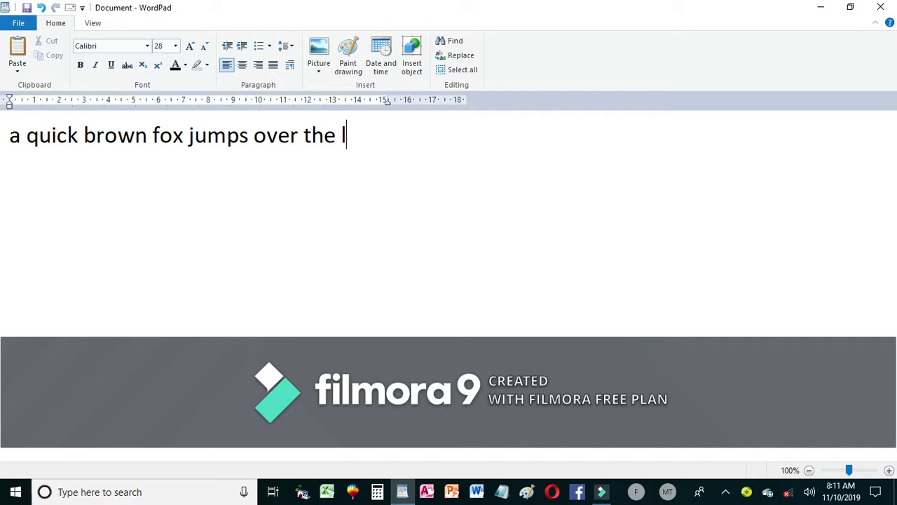
text(azy dog.)
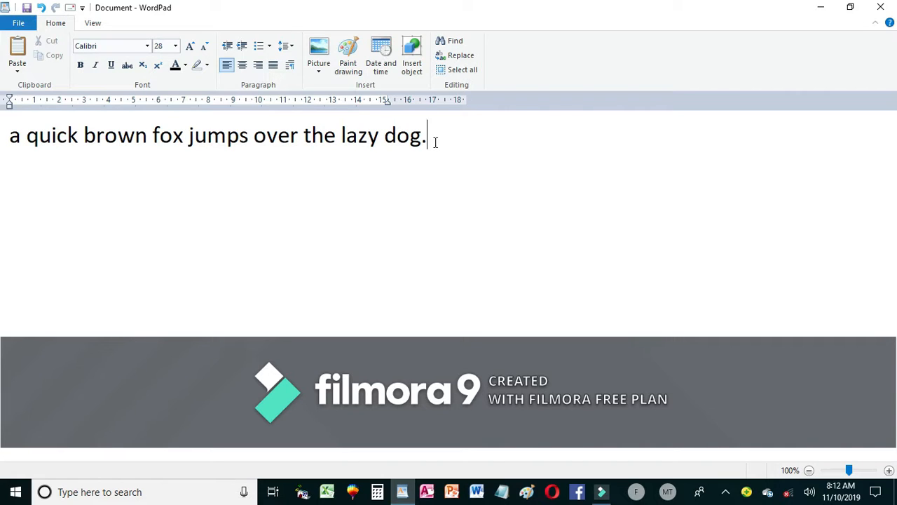
- Copy the whole sentence and paste it three times directly after the original
drag(434, 139, 8, 136)
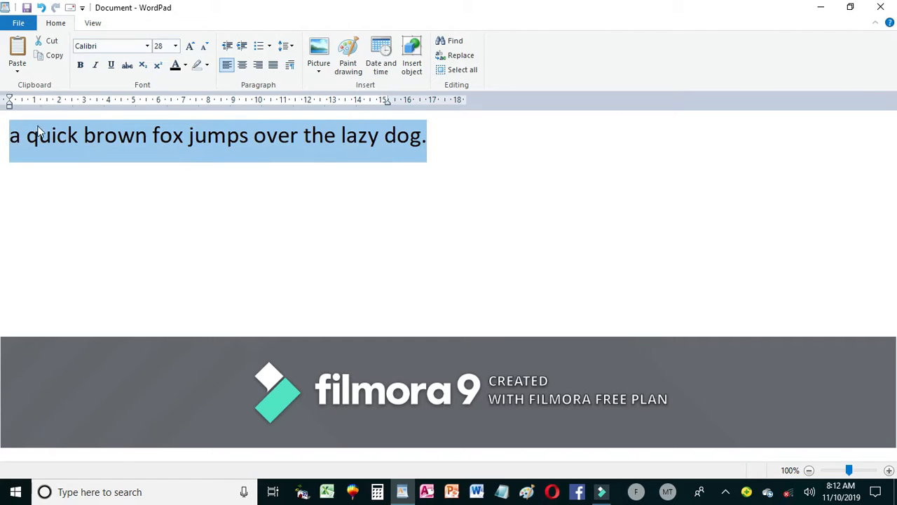
click(50, 61)
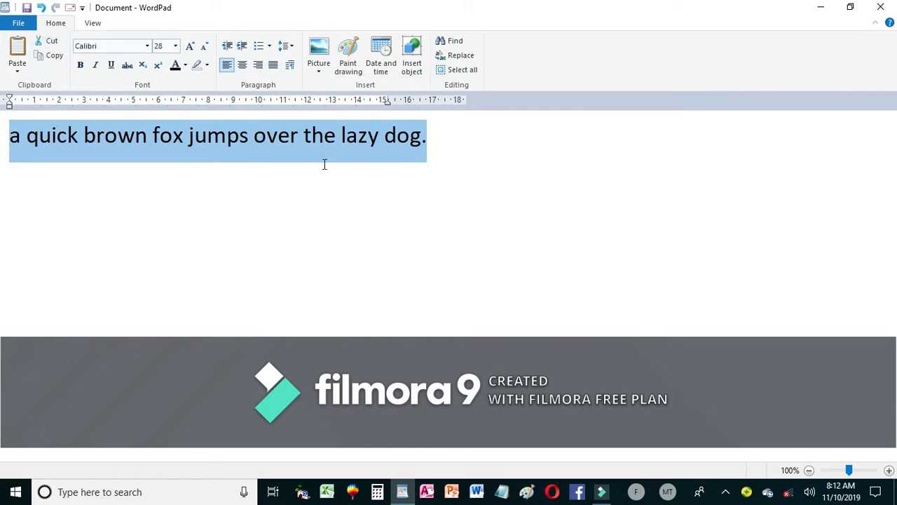
click(430, 139)
click(15, 53)
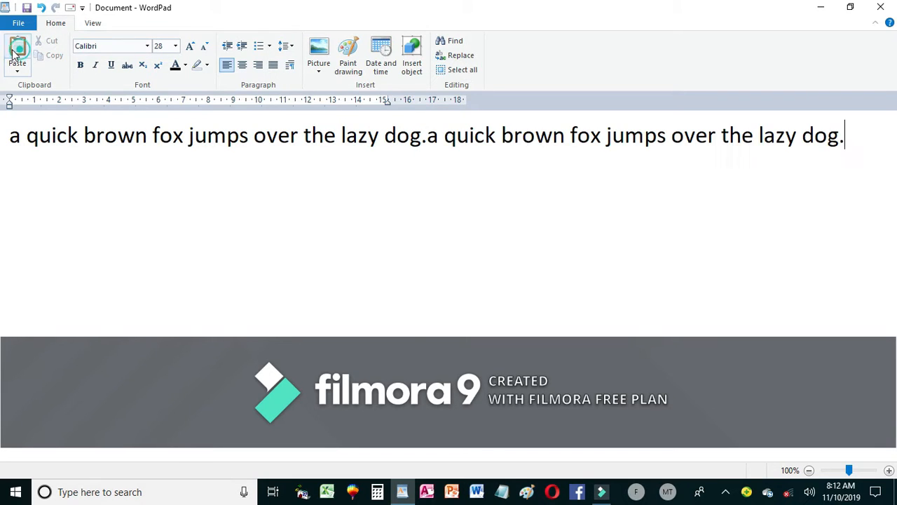
click(16, 52)
click(16, 52)
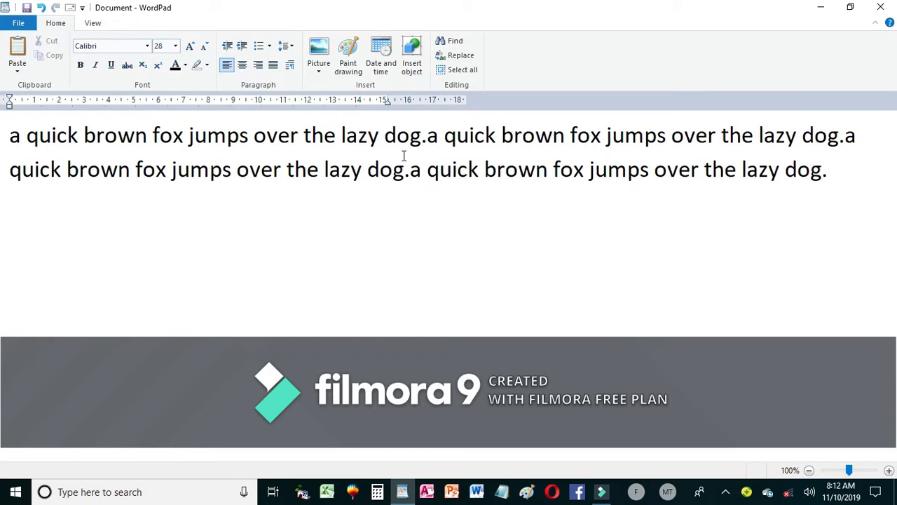
- Cut all of the text and paste it back into the emptied document
drag(838, 168, 9, 102)
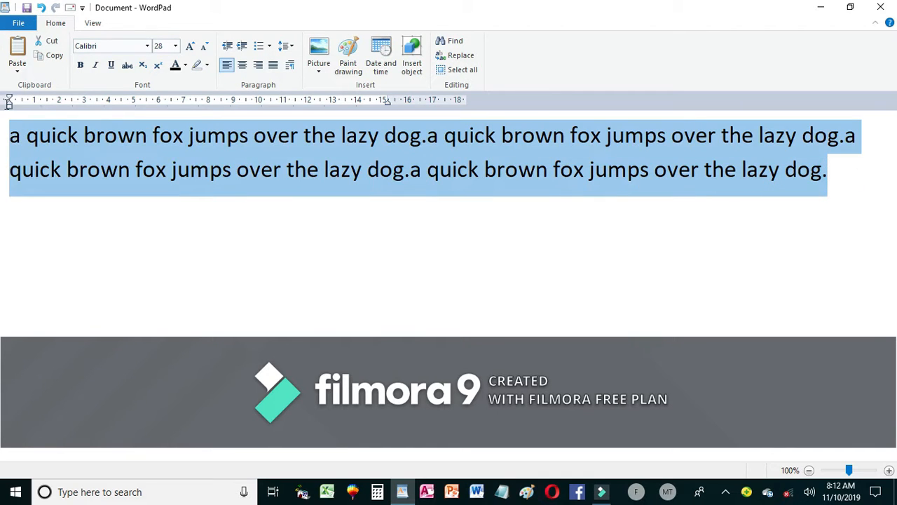
click(51, 42)
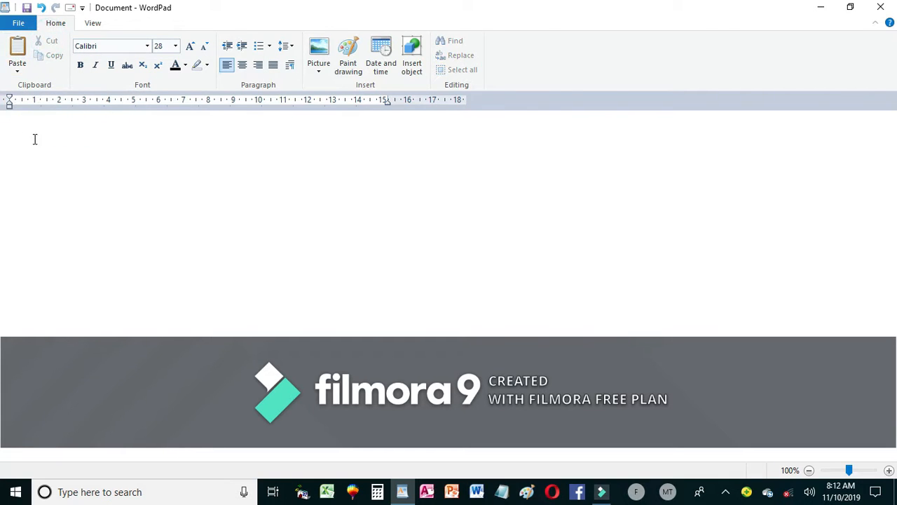
click(9, 158)
click(16, 53)
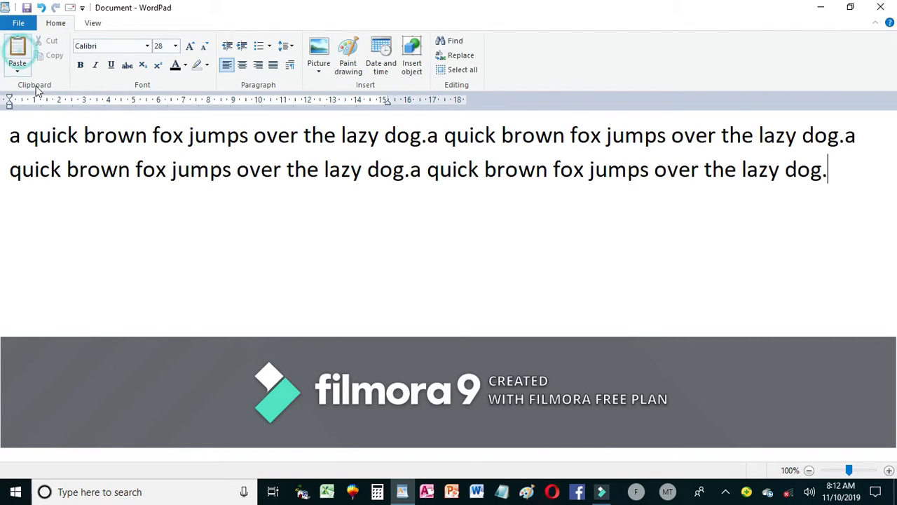
- Copy all of the text and paste it twice at the end of the document
drag(831, 168, 6, 146)
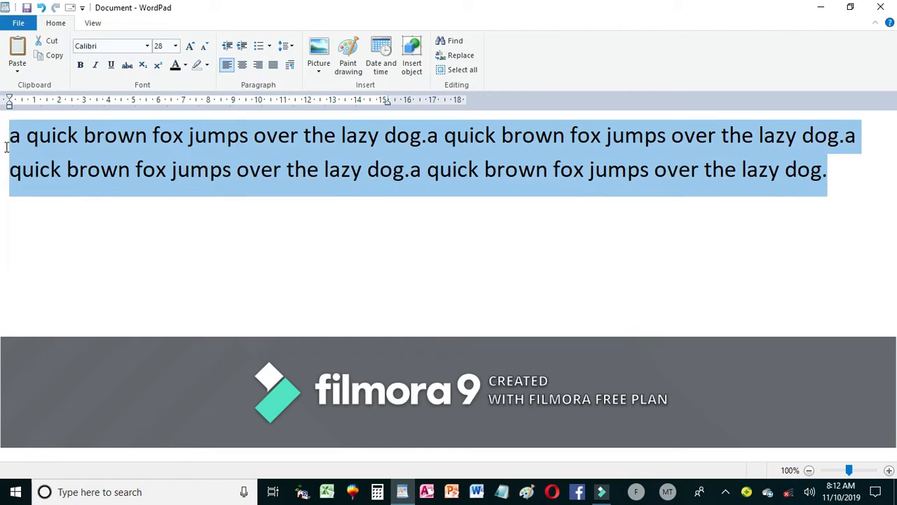
click(52, 52)
click(837, 175)
click(18, 48)
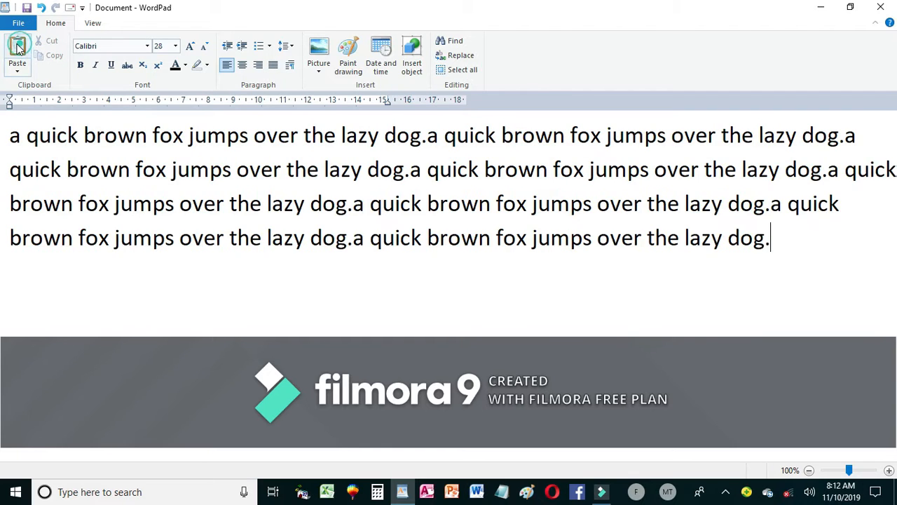
click(18, 47)
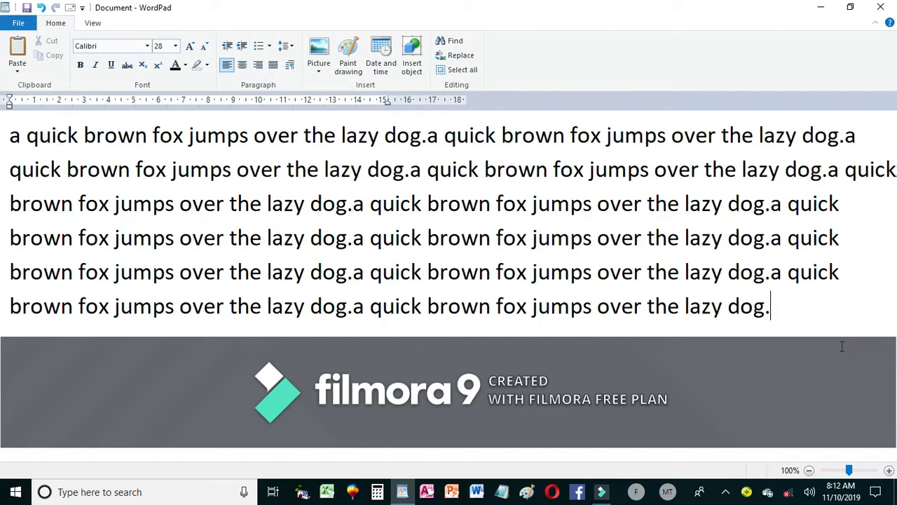
- Select the entire document text and format it as bold and italic
key(ctrl+a)
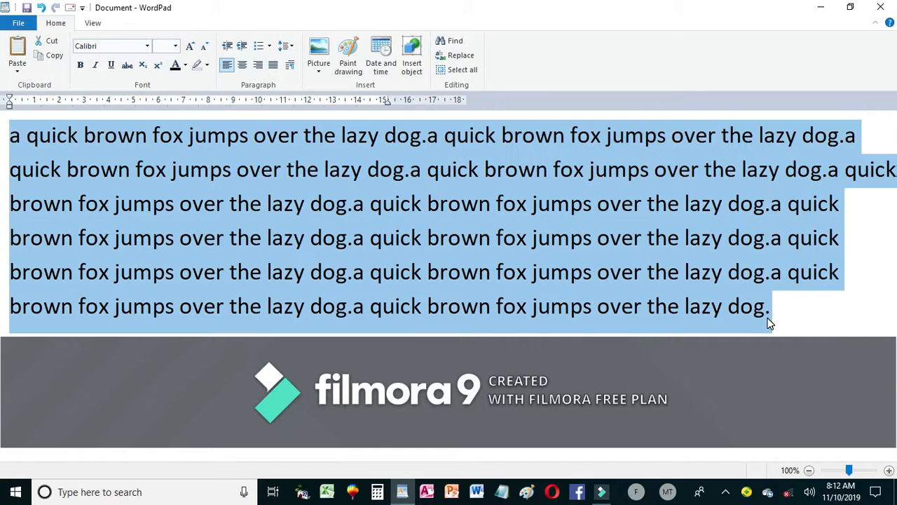
click(82, 68)
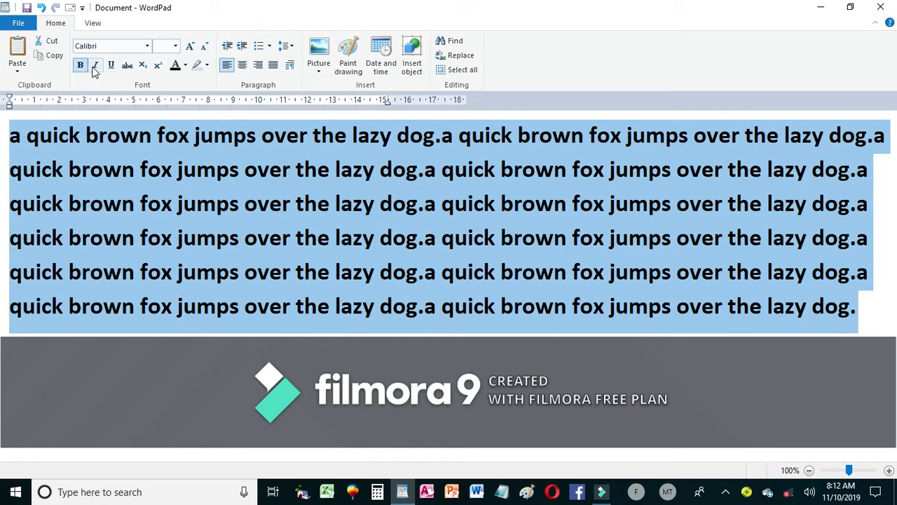
click(95, 68)
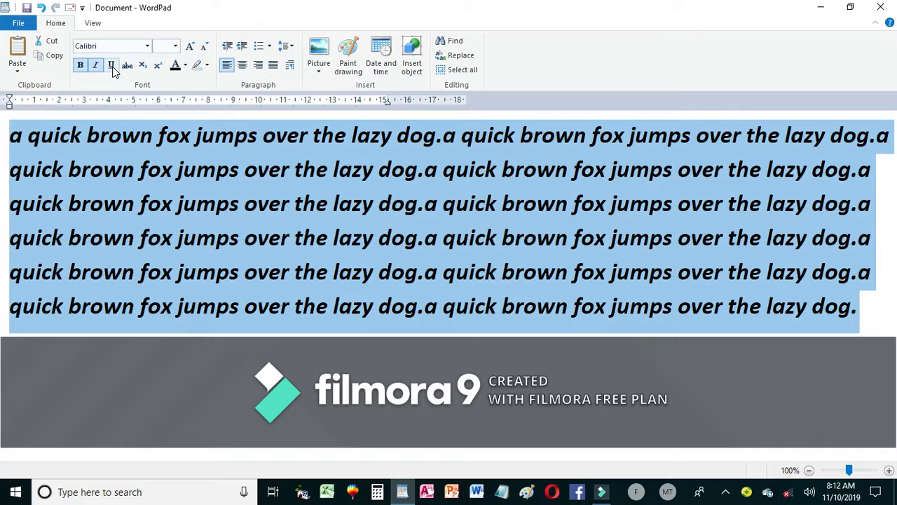
- Toggle underlining on and off for the selected text, finishing with it off
click(111, 67)
click(111, 67)
click(112, 67)
click(111, 68)
click(111, 68)
click(112, 67)
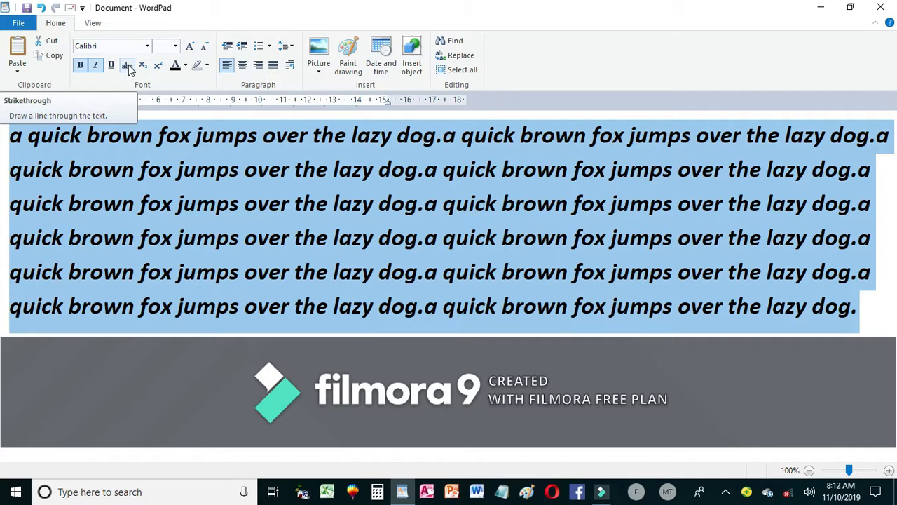
- Toggle strikethrough on and off for the selected text, finishing with it off
click(128, 66)
click(127, 65)
click(128, 66)
click(127, 66)
click(128, 66)
click(127, 66)
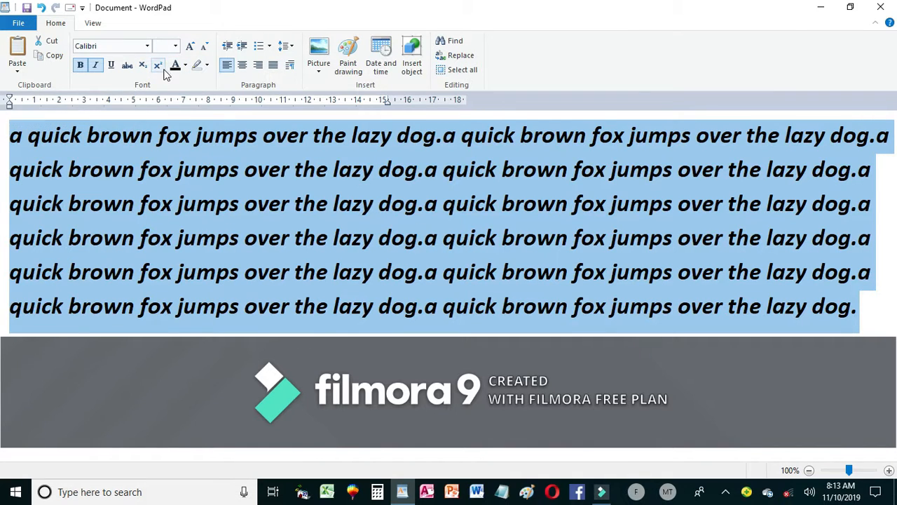
- Switch the selected text between subscript and superscript, finishing with subscript applied
click(143, 66)
click(143, 66)
click(157, 65)
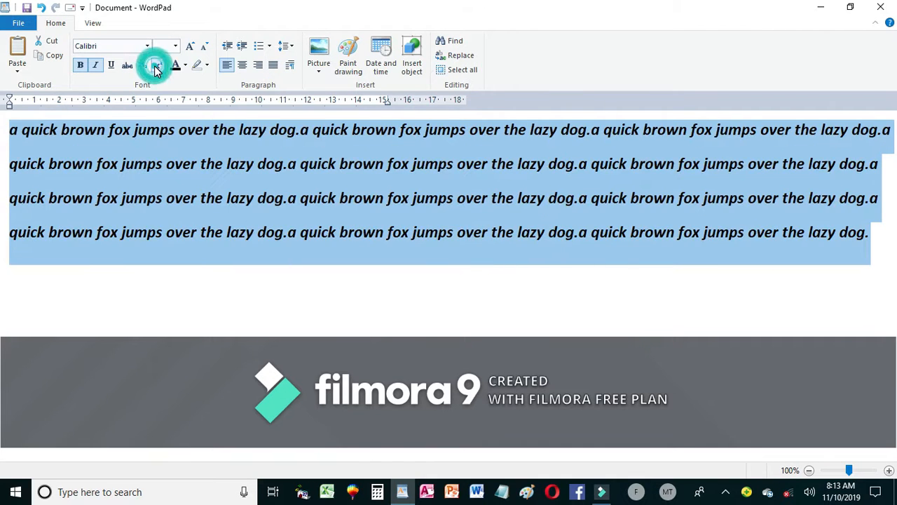
click(157, 66)
click(143, 66)
click(157, 66)
click(158, 66)
- Try font size 72 on the selected text and settle on size 26
click(175, 46)
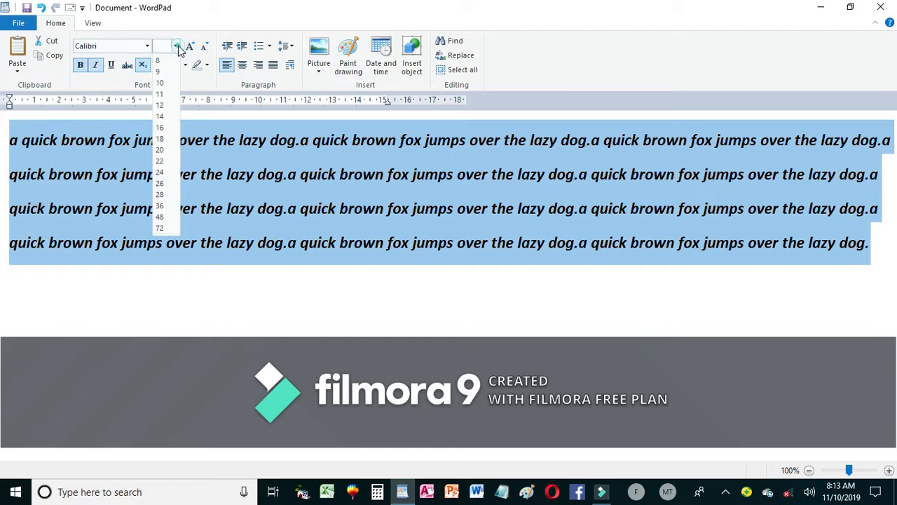
click(164, 229)
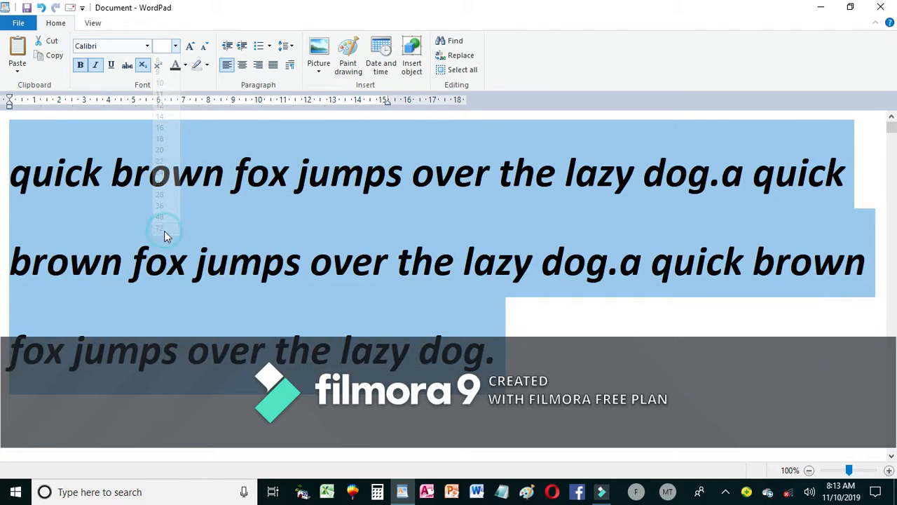
click(175, 45)
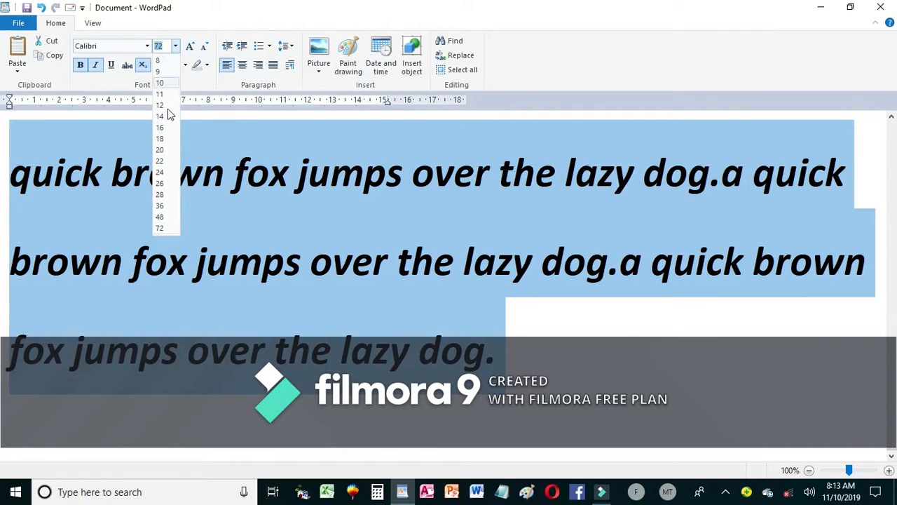
click(161, 184)
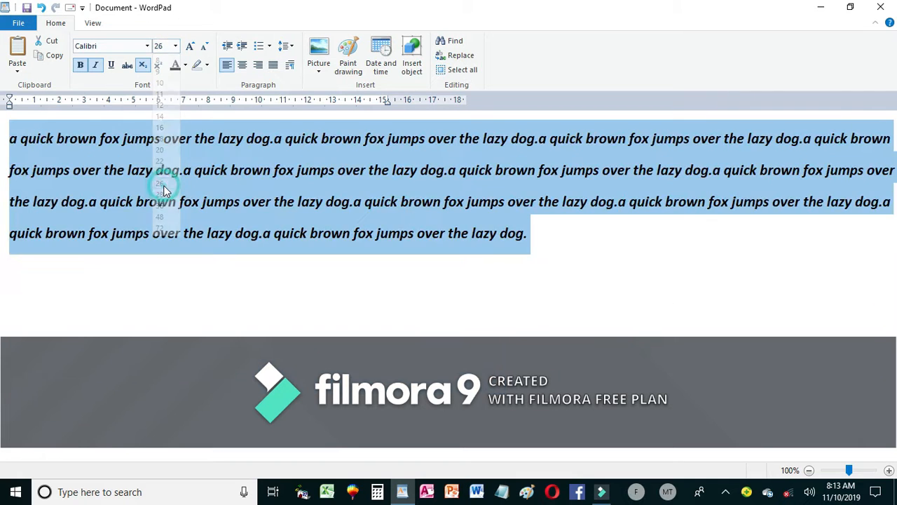
- Try Berlin Sans FB, Bahnschrift SemiLight Condensed and Bahnschrift SemiCondensed on the selected text, and settle on Arial
click(147, 46)
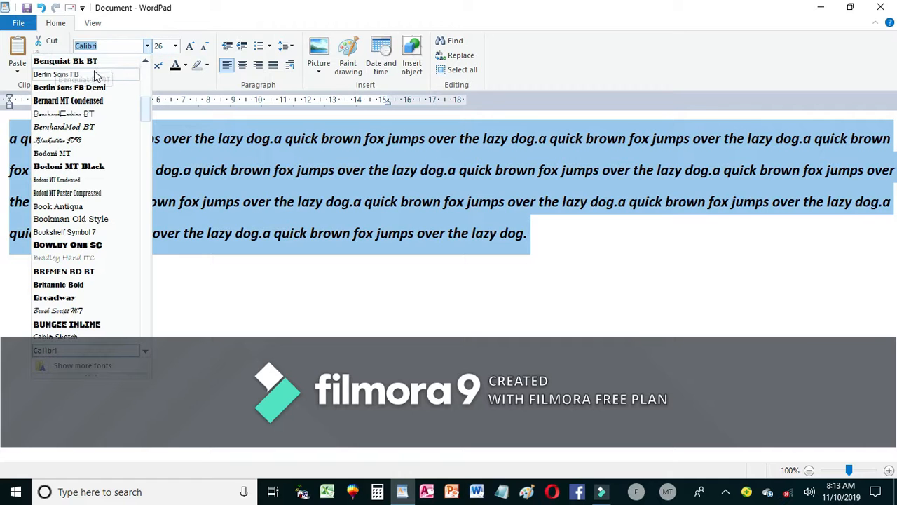
click(69, 74)
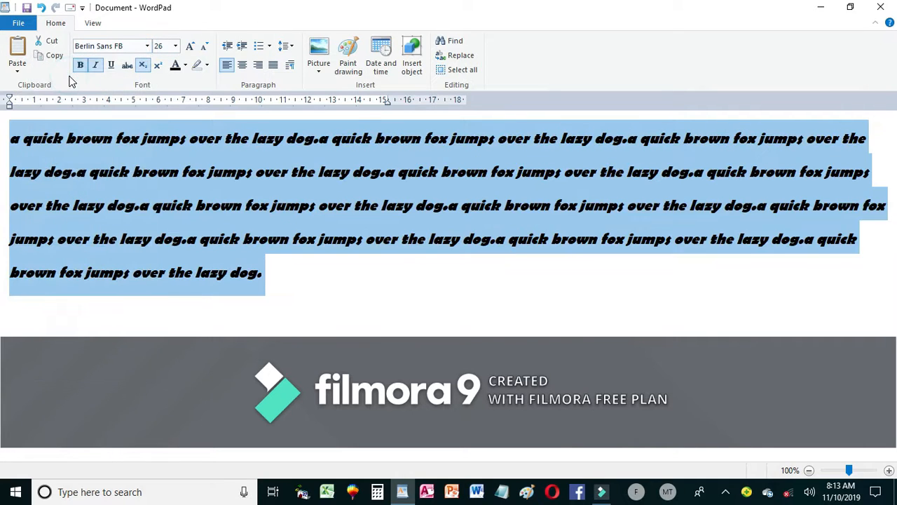
click(148, 45)
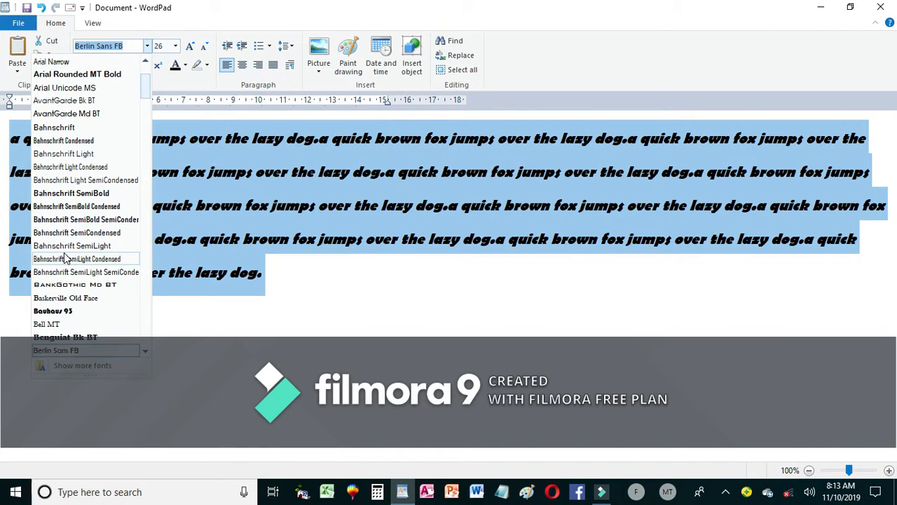
click(65, 259)
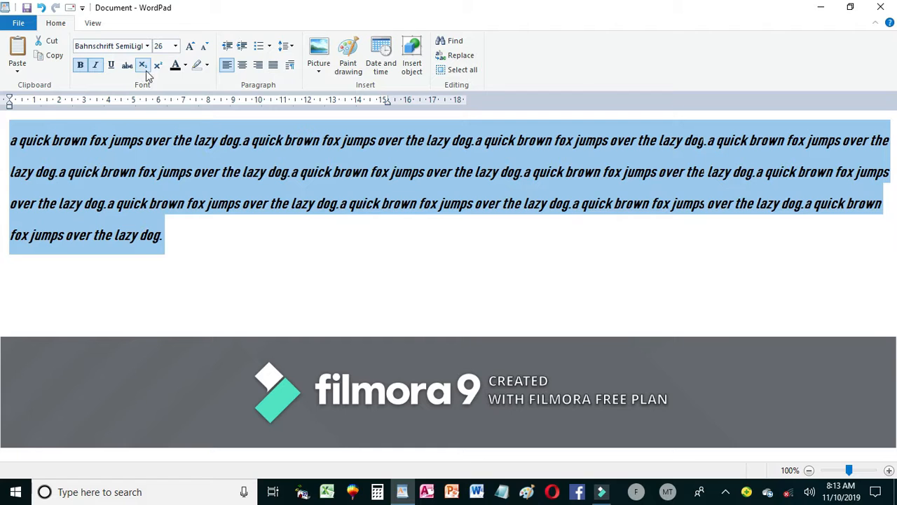
click(148, 47)
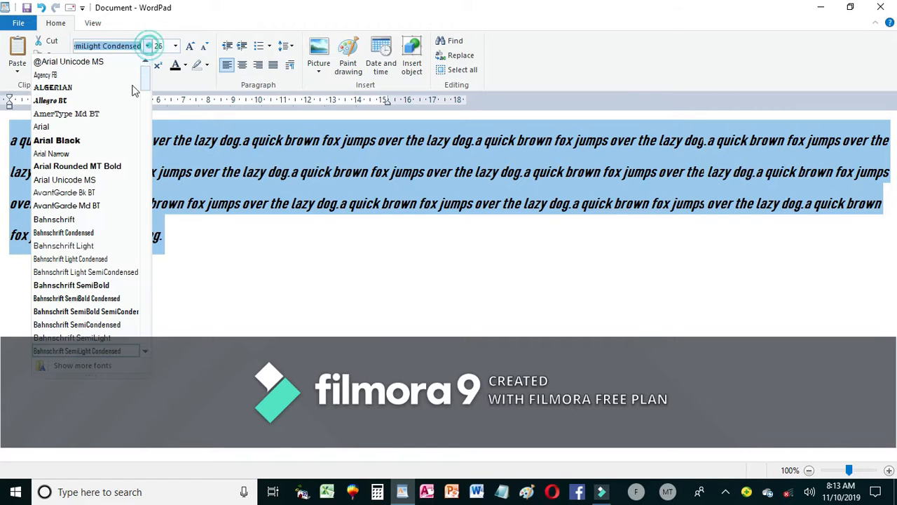
click(83, 324)
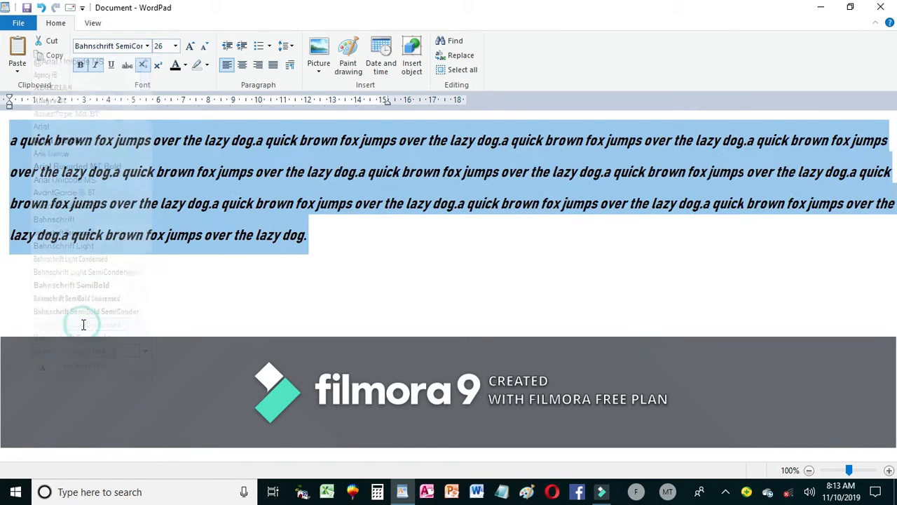
click(147, 46)
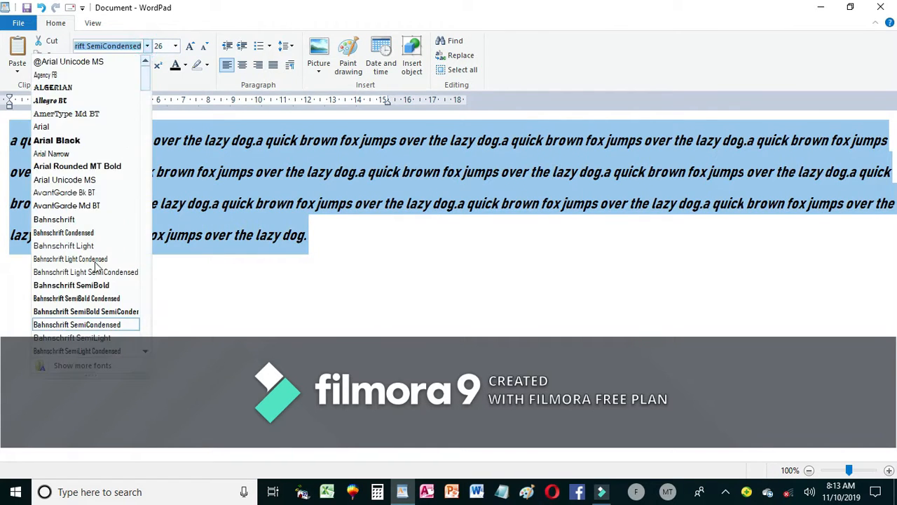
click(73, 352)
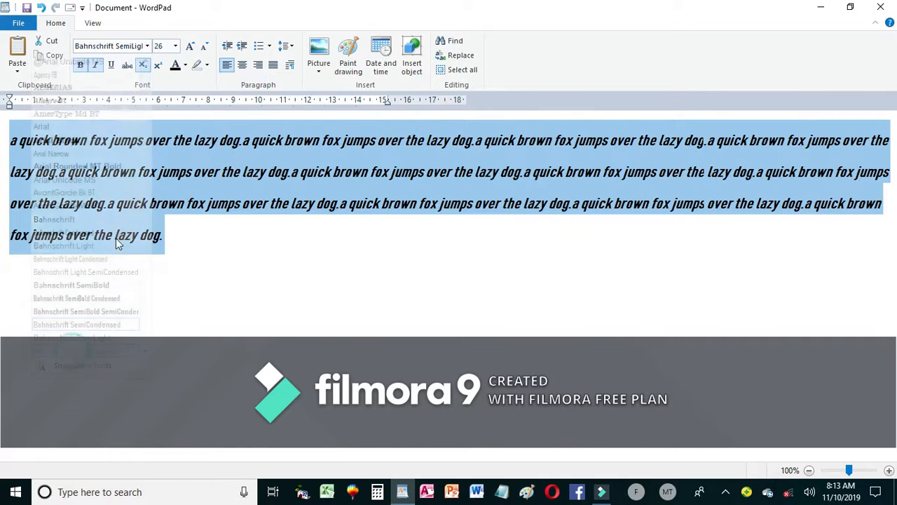
click(147, 46)
click(68, 126)
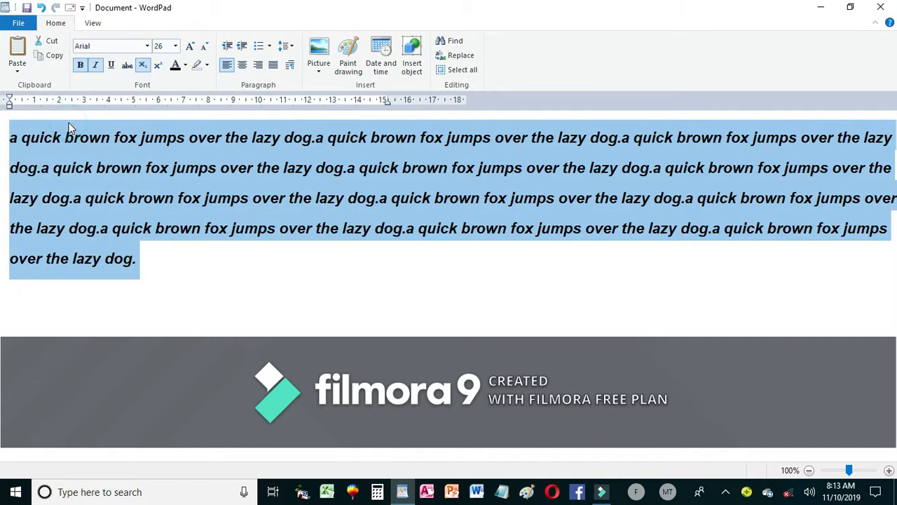
- Grow the selected text's font by four increments and shrink it back to size 26
click(192, 48)
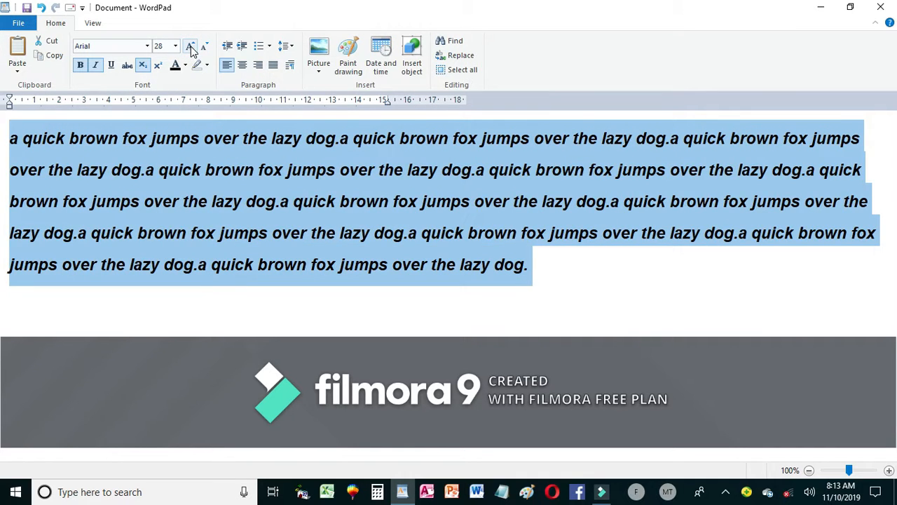
click(191, 46)
click(191, 46)
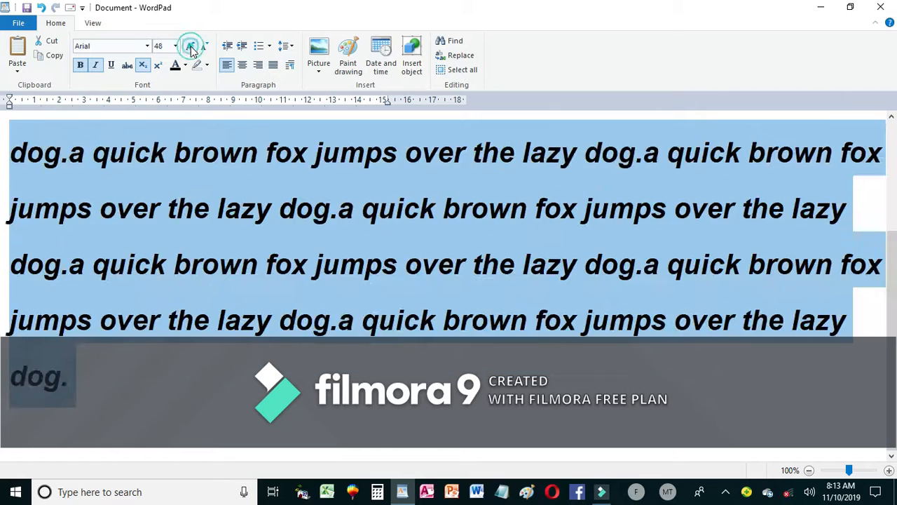
click(191, 46)
click(204, 47)
click(203, 47)
click(203, 47)
click(204, 47)
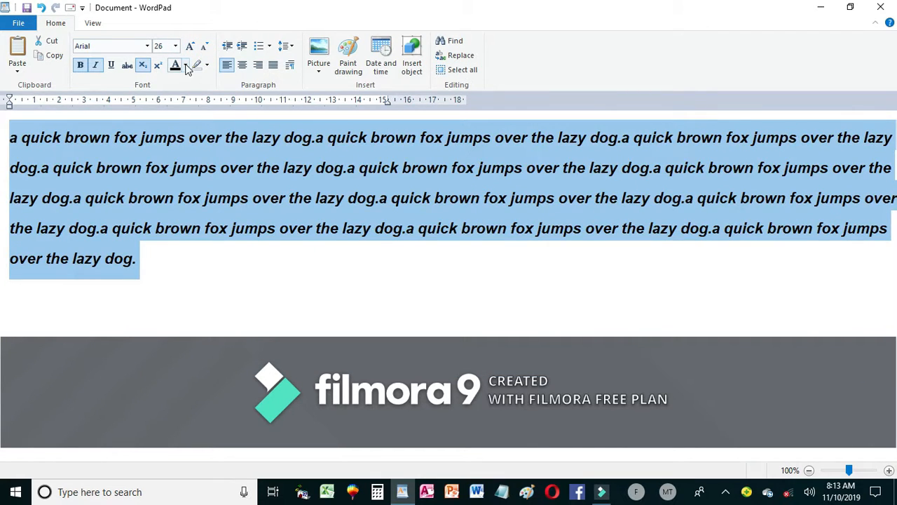
- Color the selected text blue from the basic colors and highlight it in yellow
click(186, 65)
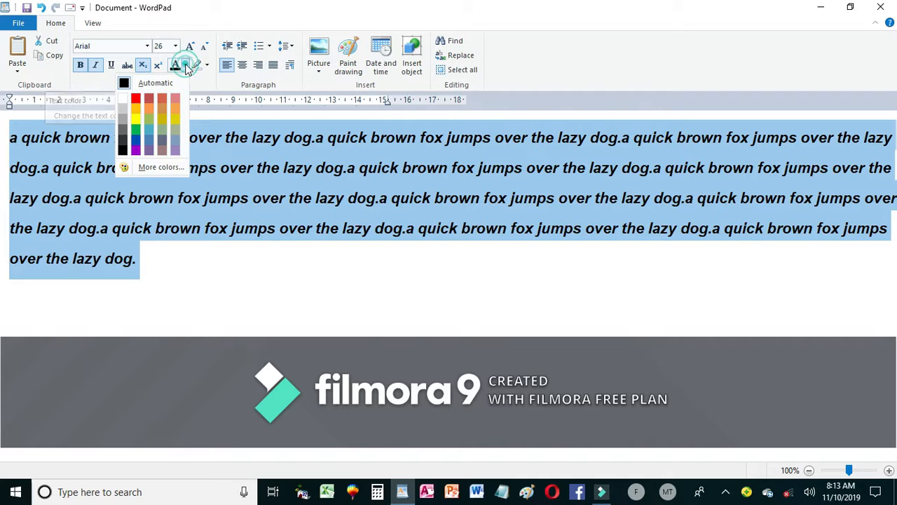
click(154, 169)
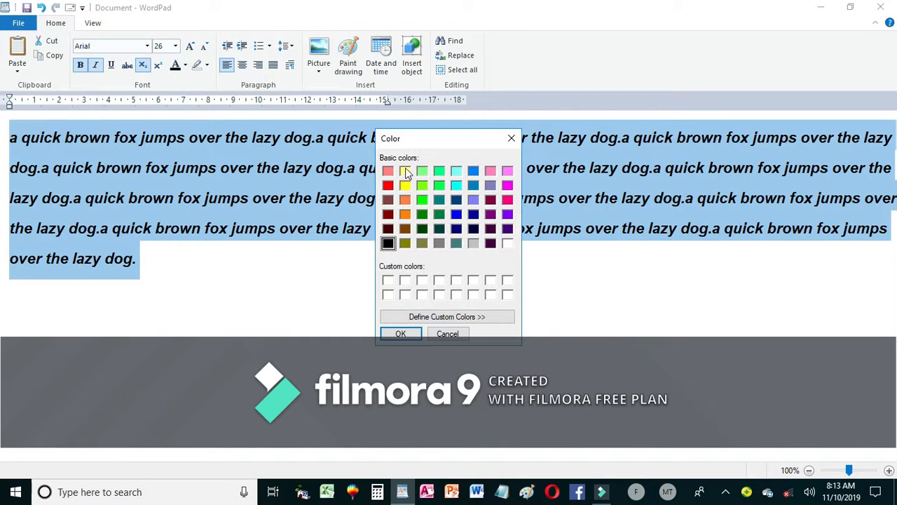
click(456, 214)
click(400, 333)
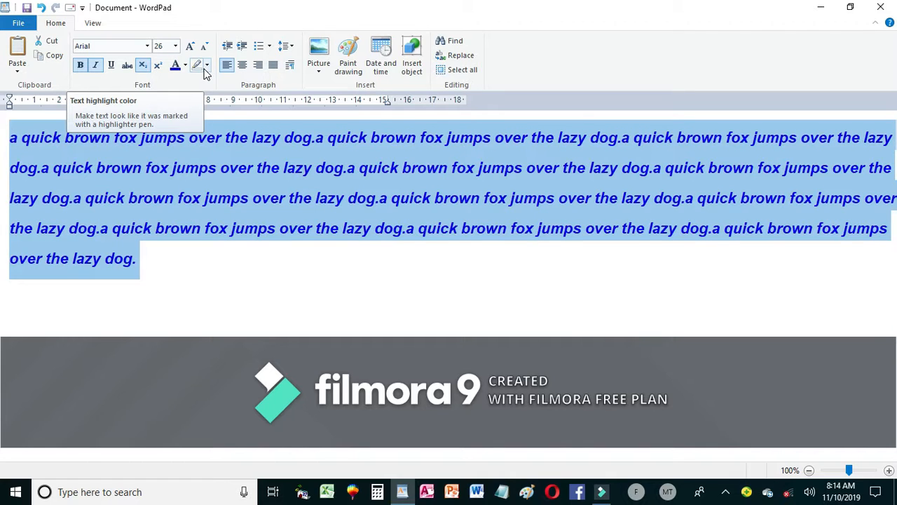
click(207, 67)
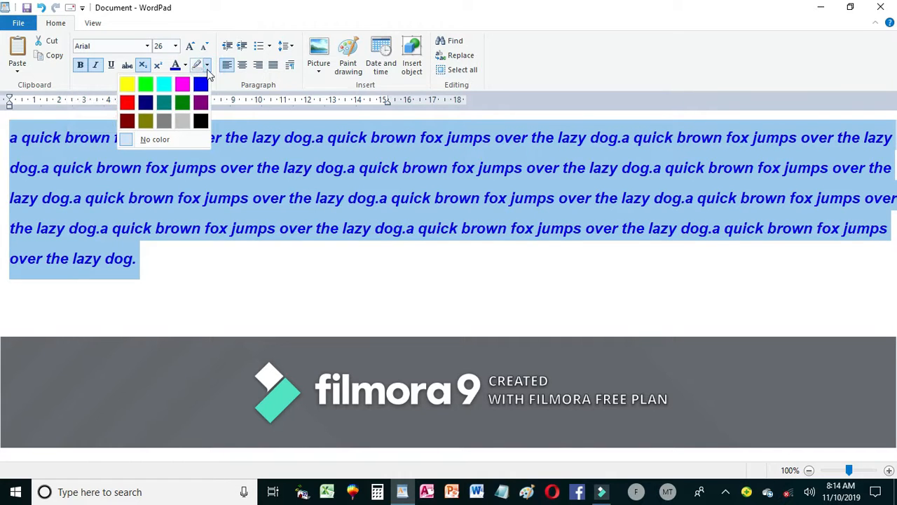
click(145, 85)
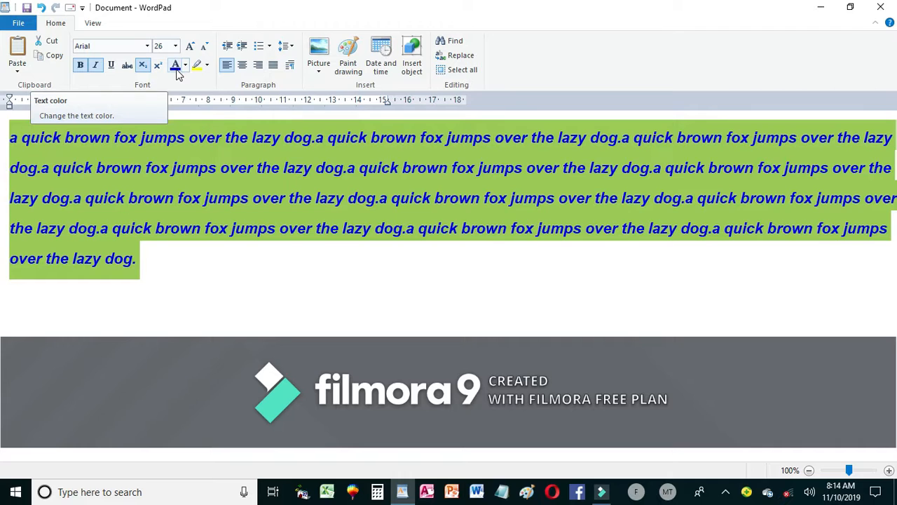
- Try centered, right, justified and left alignment on the selected paragraph, and settle on right alignment
click(242, 66)
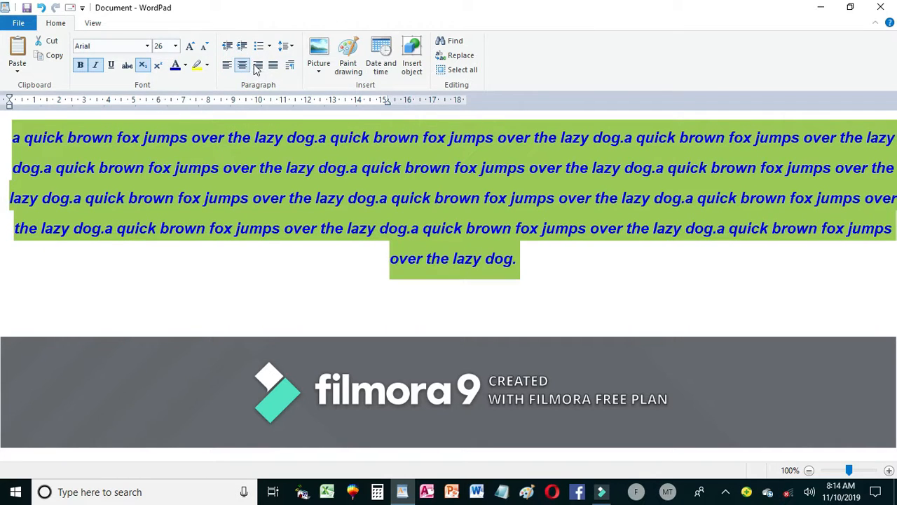
click(257, 66)
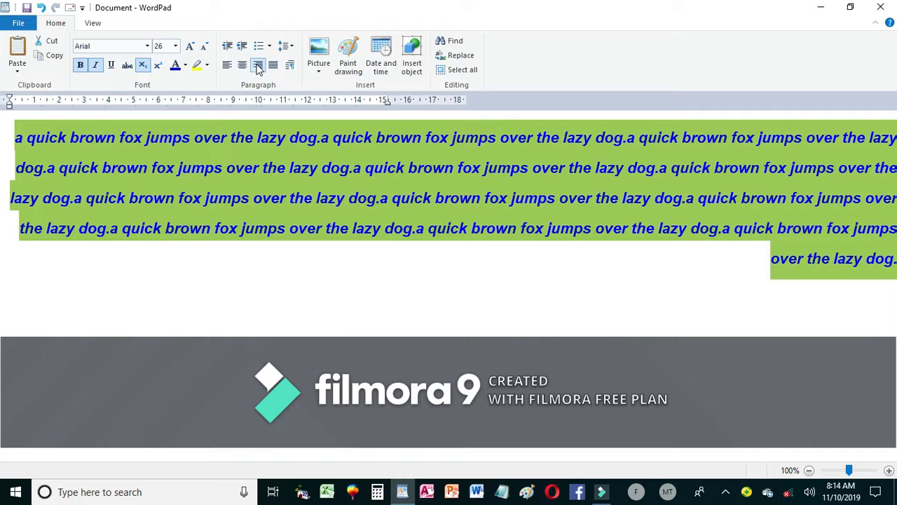
click(270, 65)
click(258, 66)
click(273, 66)
click(258, 66)
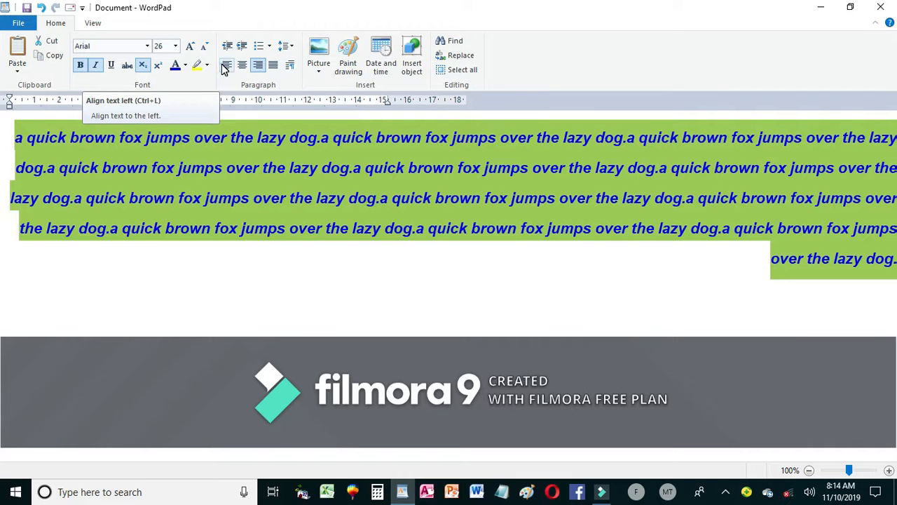
click(226, 66)
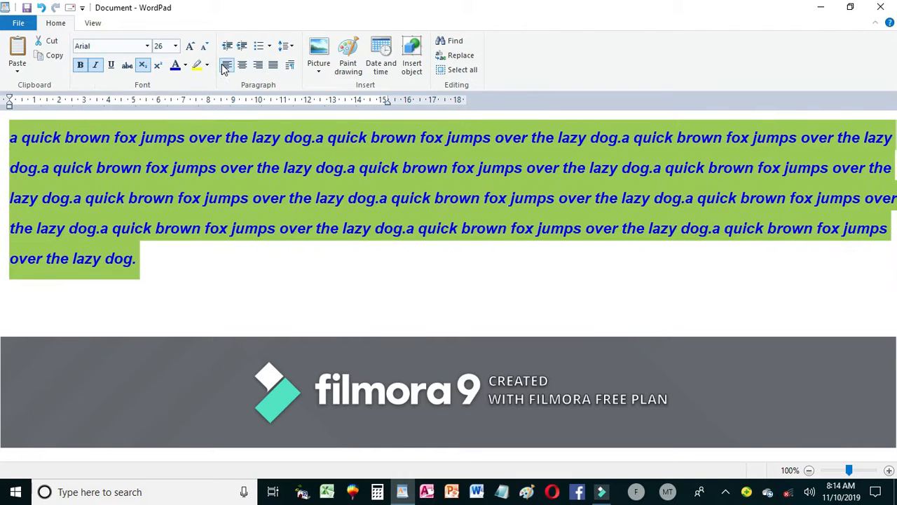
click(260, 66)
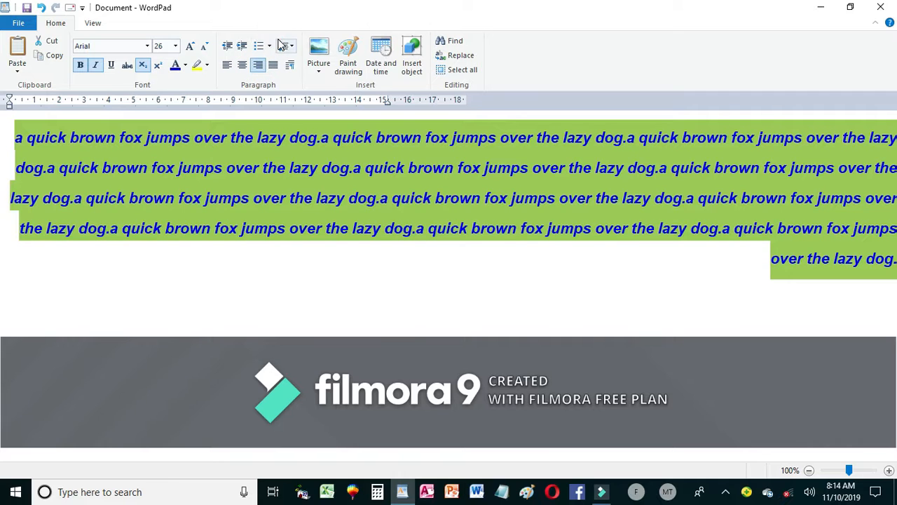
- Apply 1. 2. 3. numbering to the selected paragraph and paste a copy of its text into the list
click(270, 47)
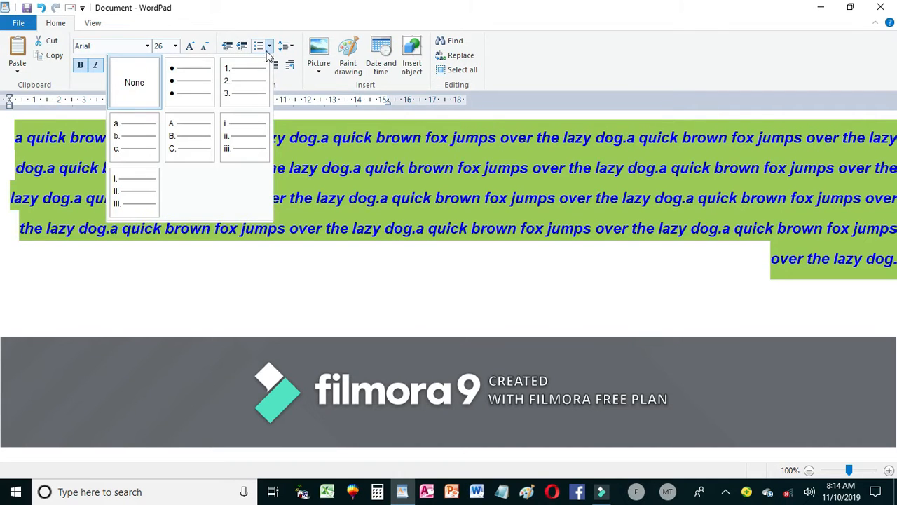
click(244, 79)
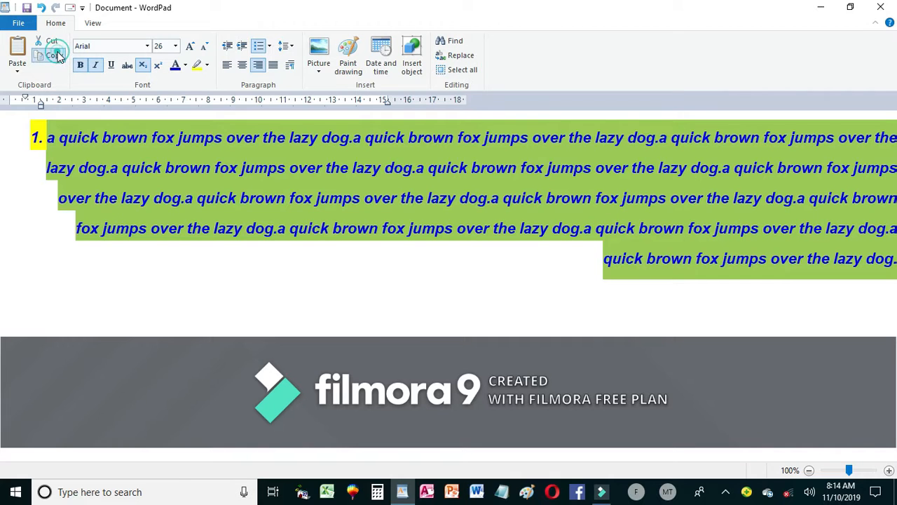
click(836, 312)
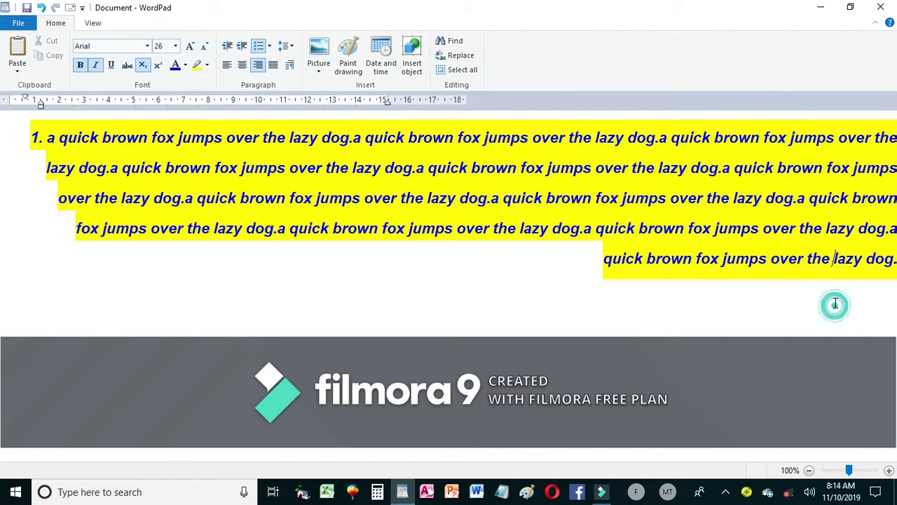
click(895, 261)
click(84, 299)
click(18, 49)
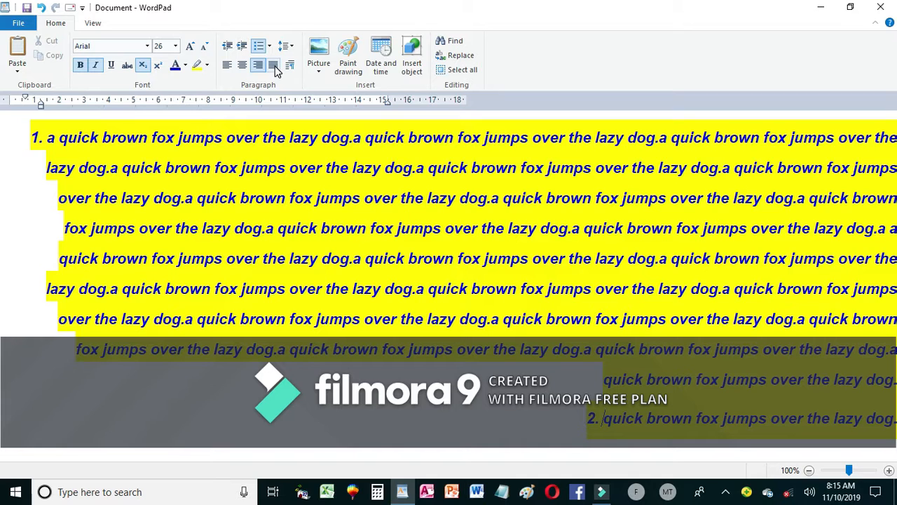
- Preview other numbering styles for the last list item, and increase its indent and reduce it back to the margin
click(269, 45)
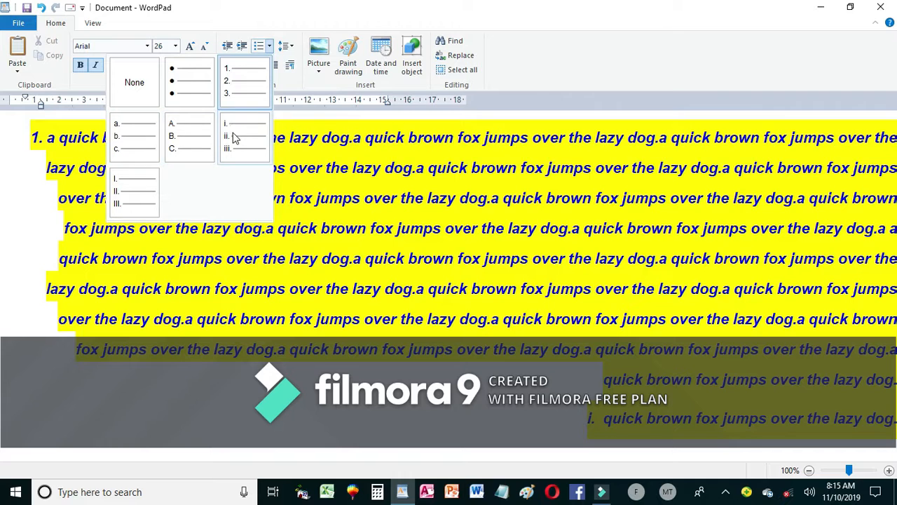
click(590, 78)
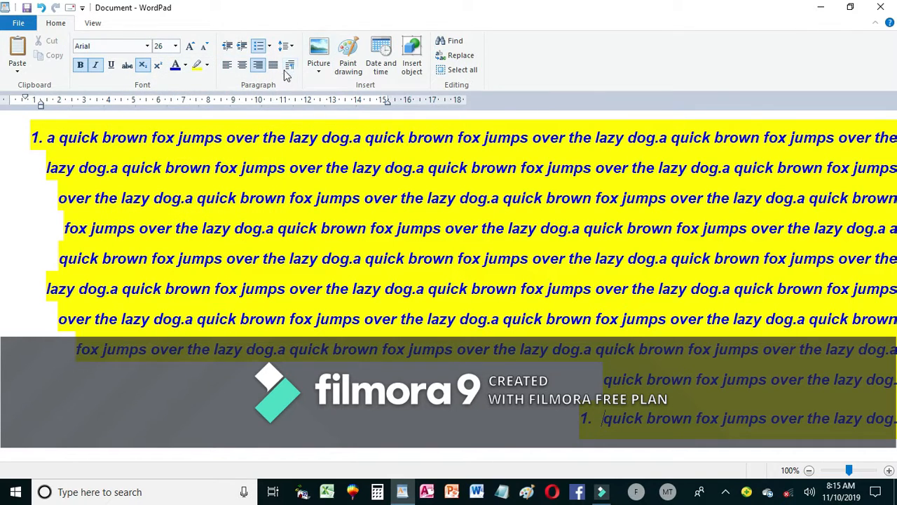
click(239, 49)
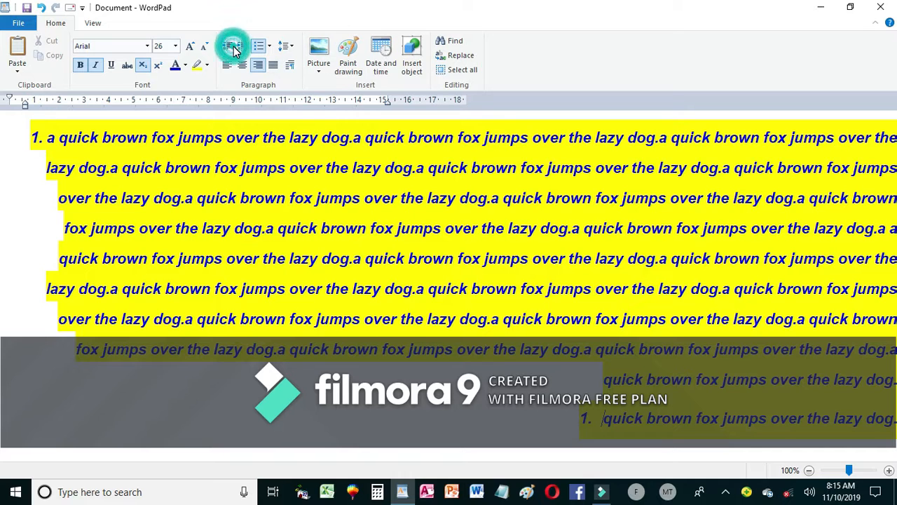
click(244, 50)
click(244, 51)
click(244, 51)
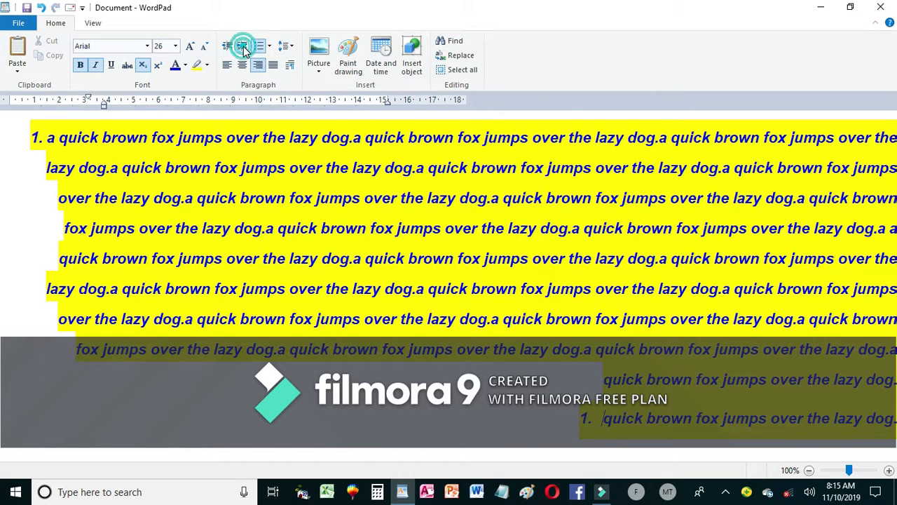
click(232, 47)
click(232, 47)
click(232, 47)
click(232, 46)
click(232, 47)
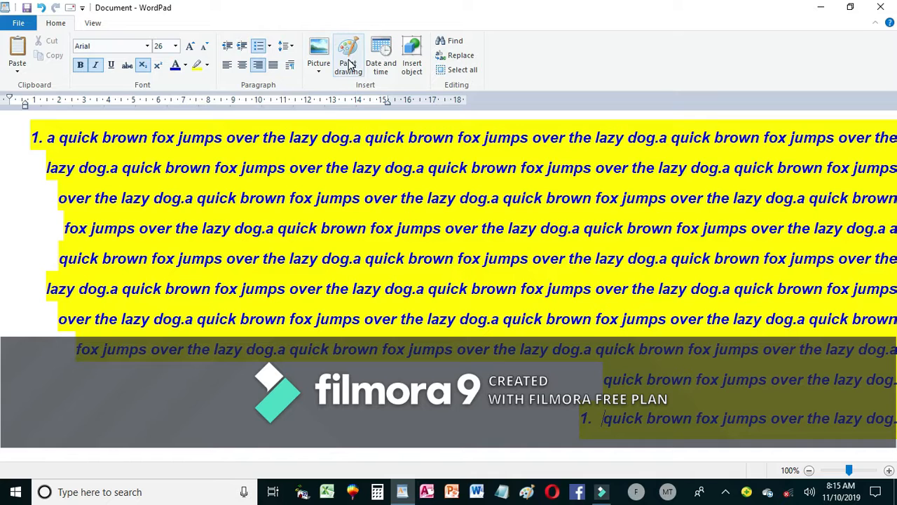
- Insert a blank Paint drawing before the last list item's text, widening its canvas to 293 × 189 px
click(346, 65)
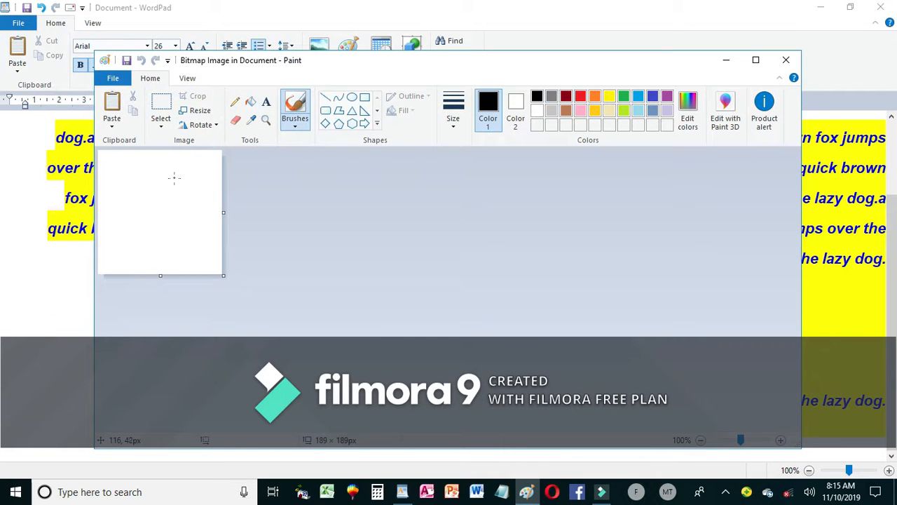
drag(223, 212, 292, 237)
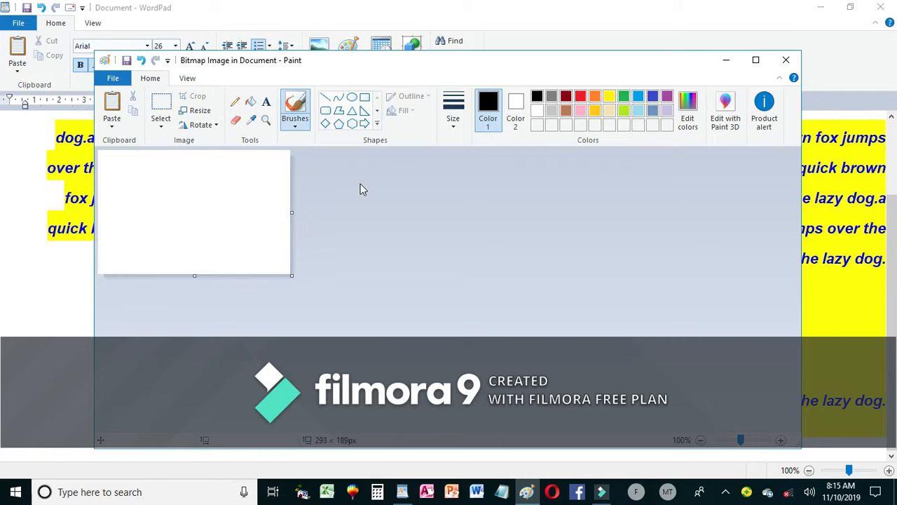
click(786, 60)
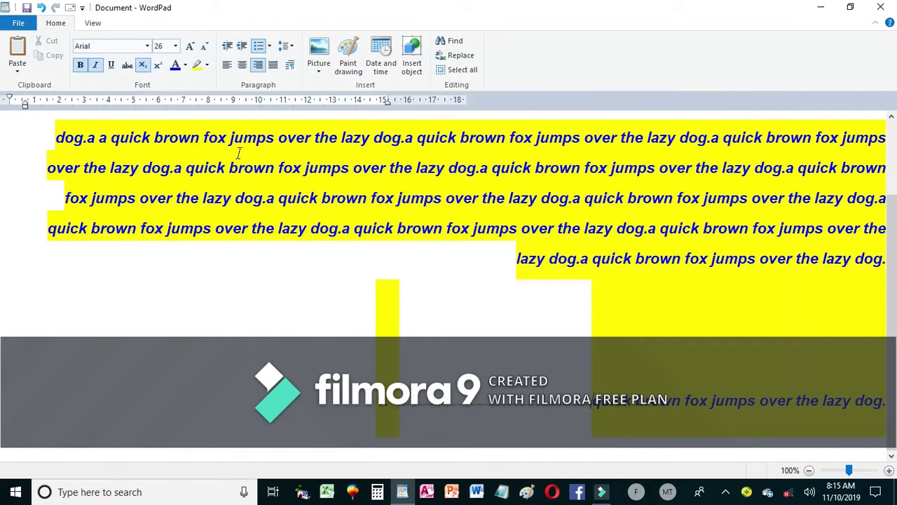
- Insert the date in the format "Sunday, November 10, 2019" before the last list item's text
click(386, 70)
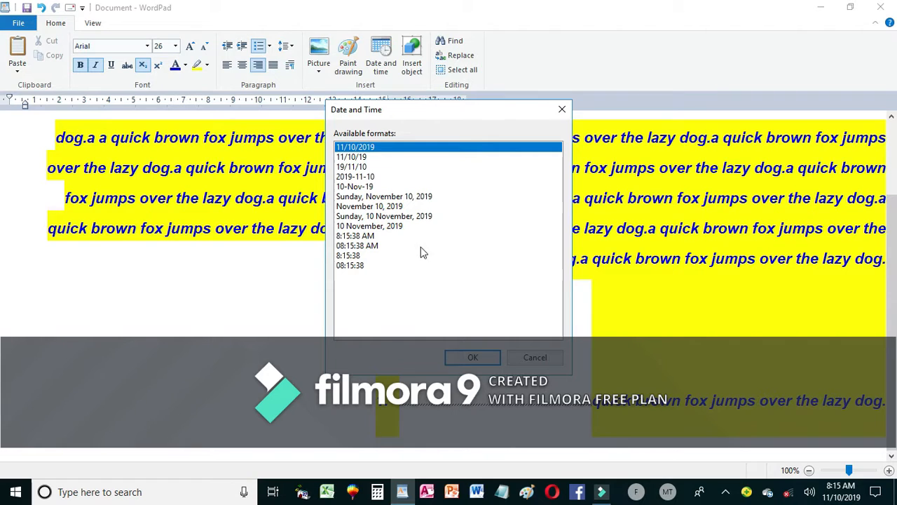
click(353, 198)
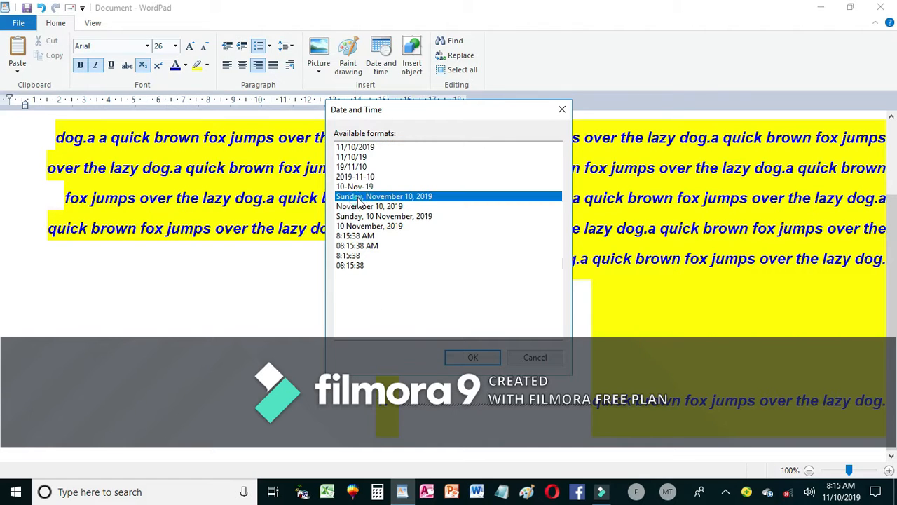
click(469, 357)
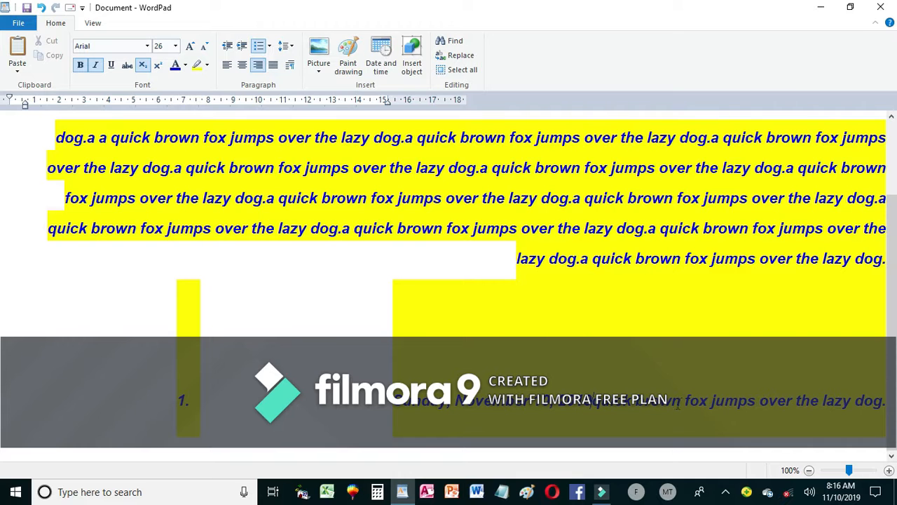
click(892, 457)
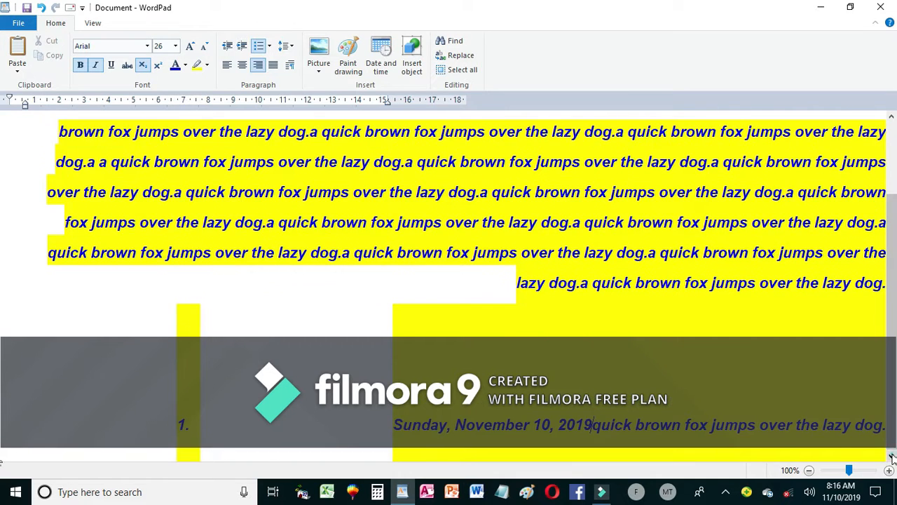
- Look over the insertable object types and the available date and time formats without inserting anything
click(411, 60)
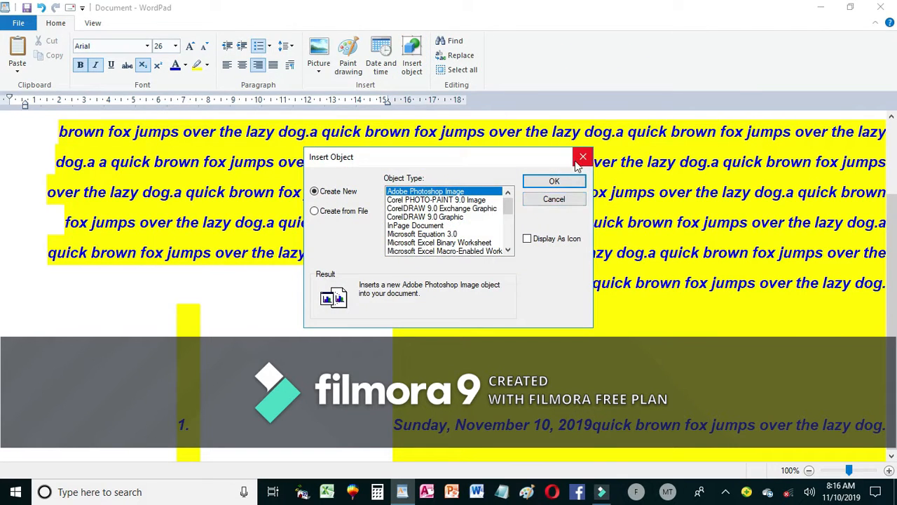
click(582, 157)
click(381, 59)
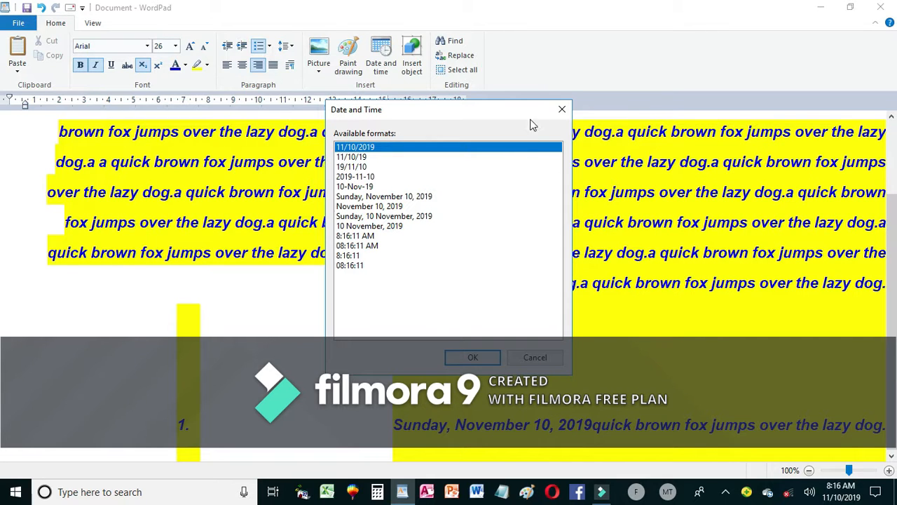
click(562, 109)
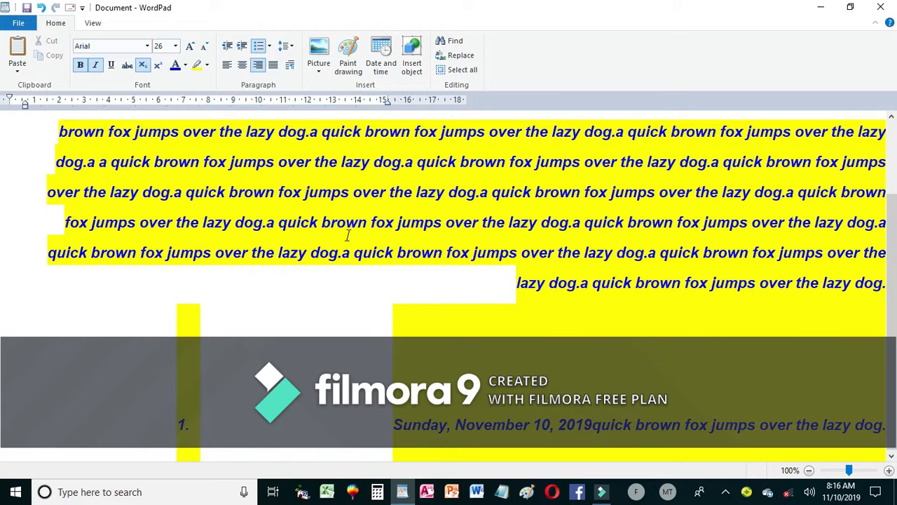
- Search the document for "brown" matching whole words only, and step through successive occurrences
click(452, 40)
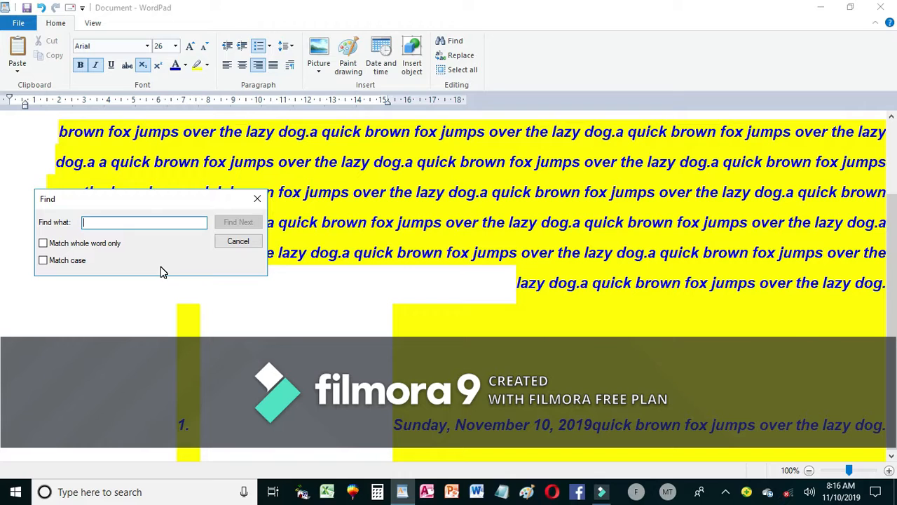
text(brown)
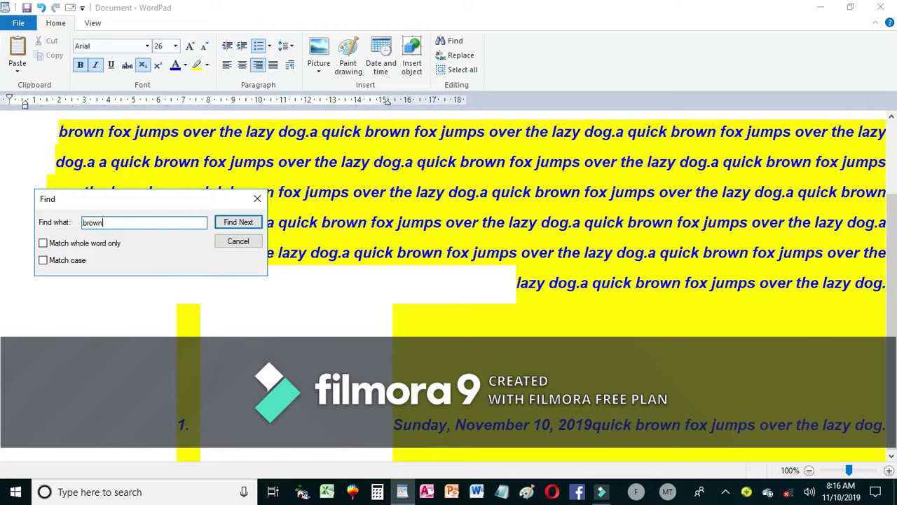
click(43, 243)
click(239, 223)
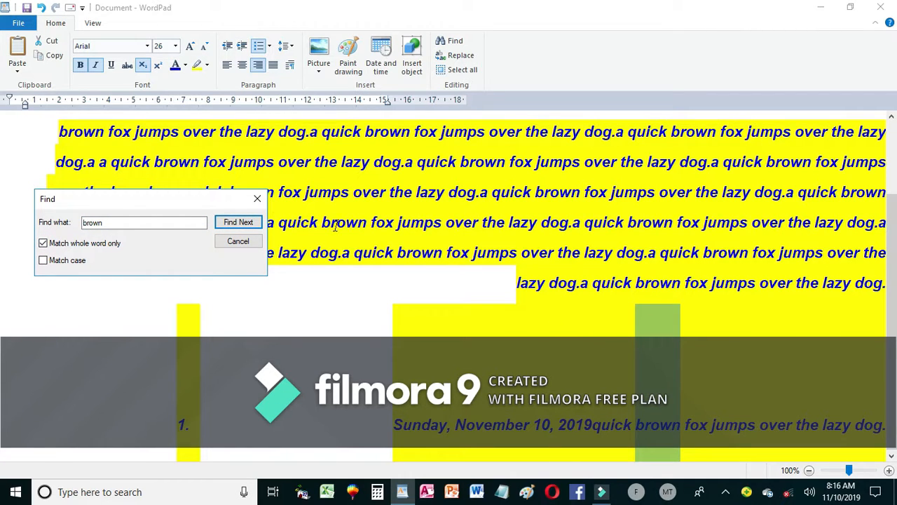
click(237, 223)
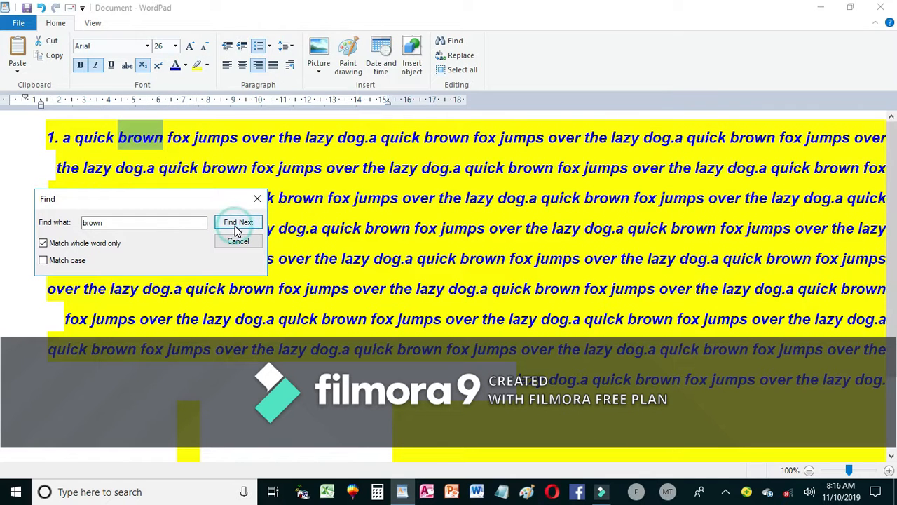
click(238, 222)
click(238, 223)
click(239, 223)
click(238, 223)
click(239, 223)
click(239, 223)
click(238, 223)
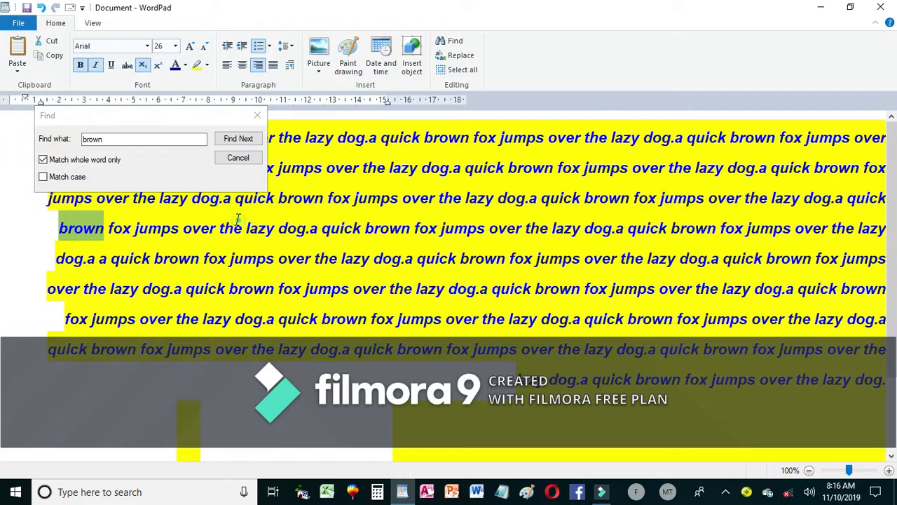
triple_click(238, 224)
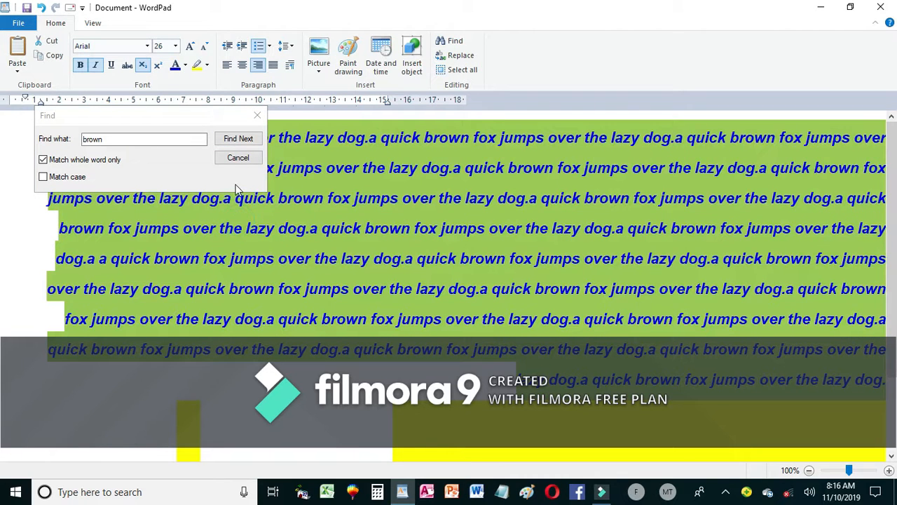
- Search the document for "brown" matching both whole word and case, and step through successive occurrences
click(238, 158)
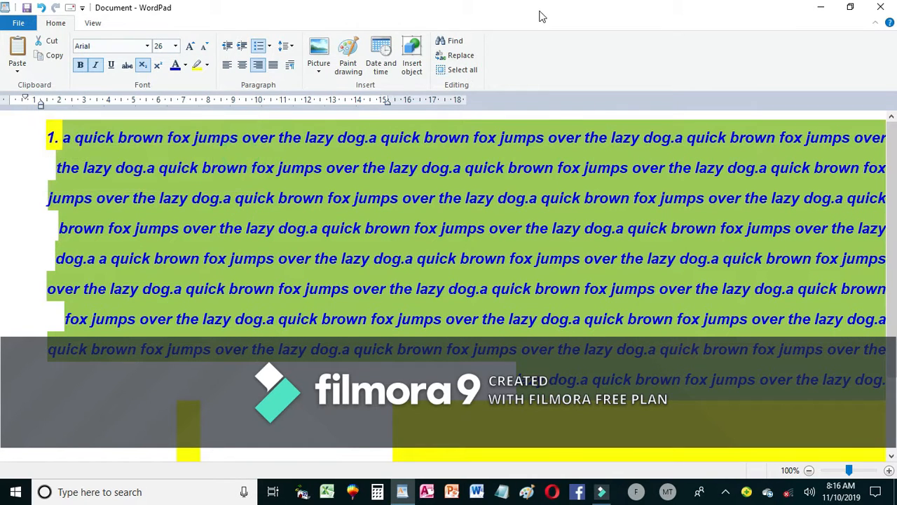
click(453, 41)
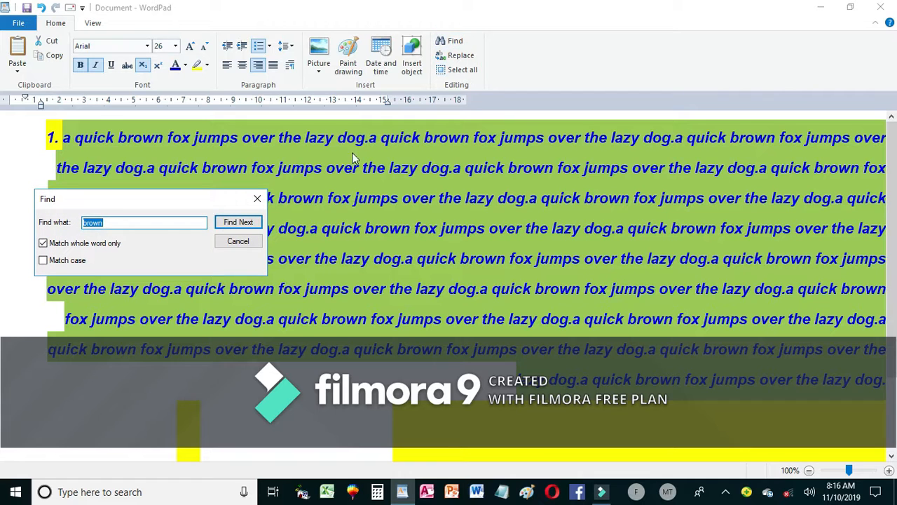
click(42, 261)
click(238, 223)
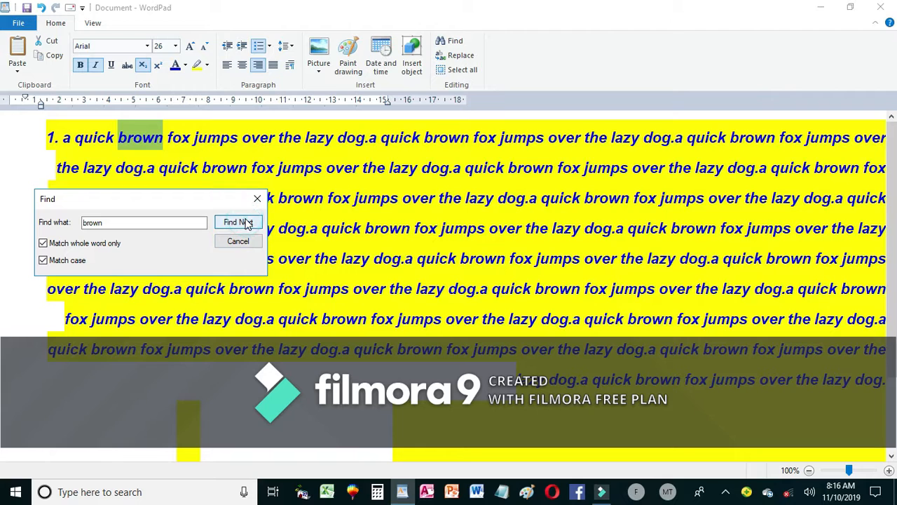
click(245, 222)
click(245, 222)
click(245, 222)
click(245, 223)
click(245, 222)
click(244, 222)
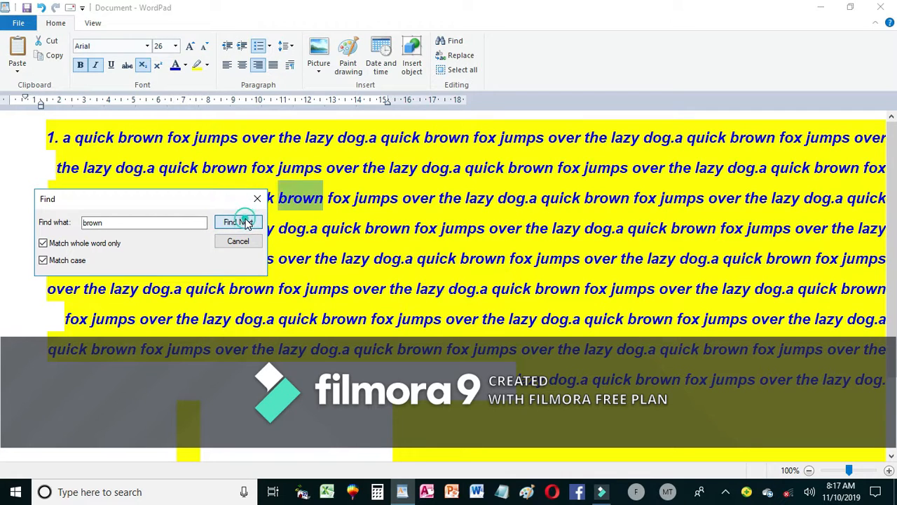
click(242, 225)
click(231, 240)
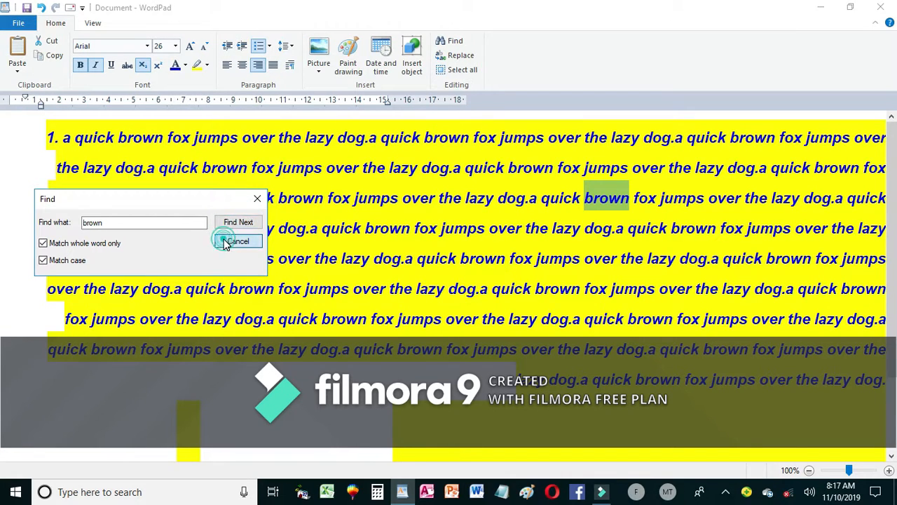
- Try to replace all occurrences of "whit" with "brown", matching whole word and case
click(458, 57)
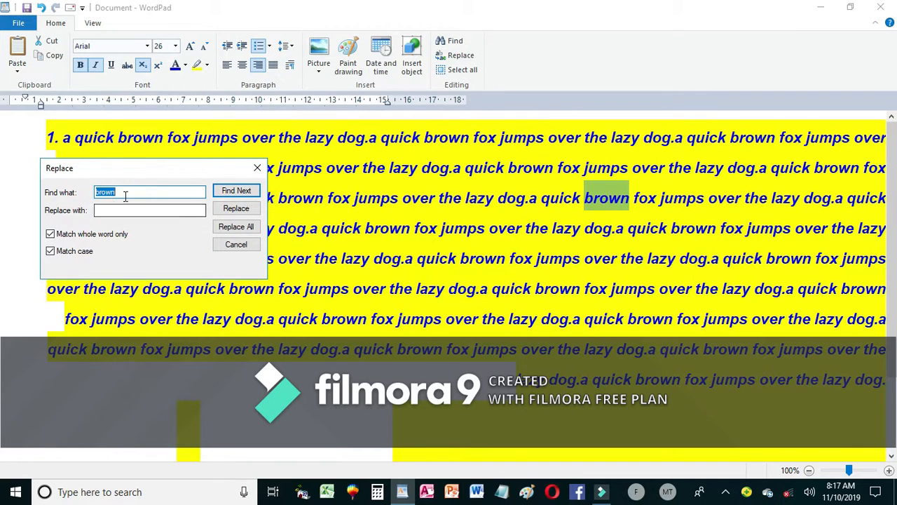
click(124, 193)
click(124, 193)
text(whit)
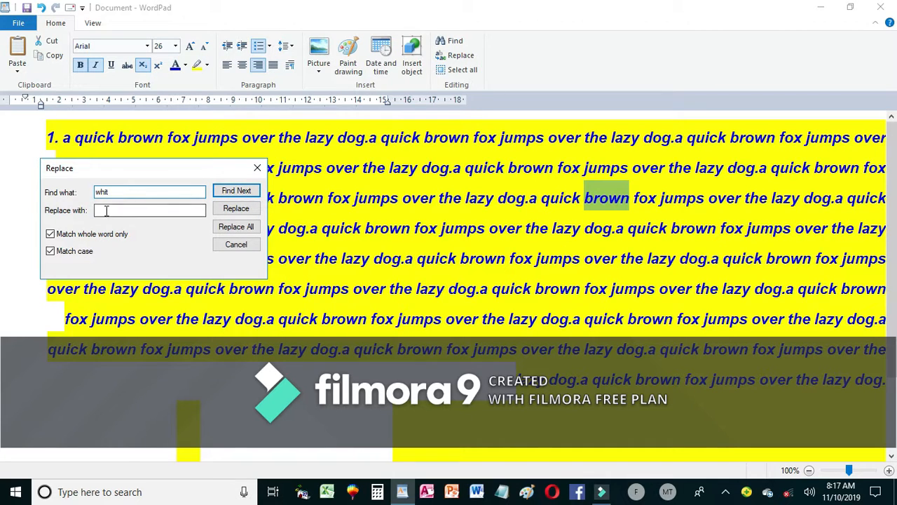
click(105, 209)
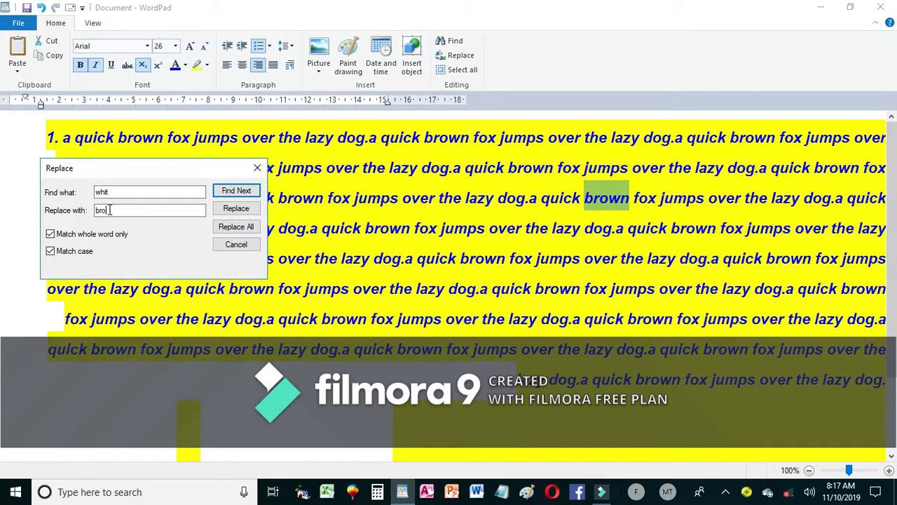
click(237, 226)
click(224, 254)
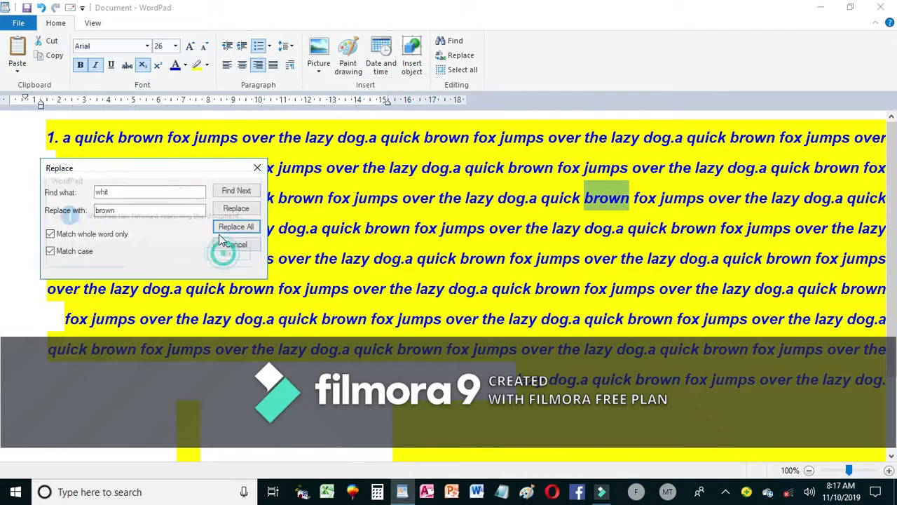
- Replace all occurrences of "brown" with "whit" throughout the document, matching whole word and case
click(148, 192)
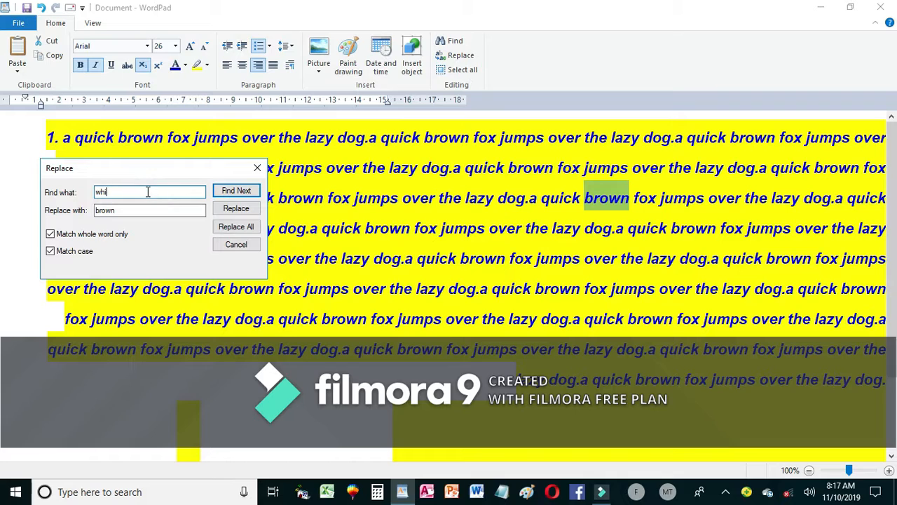
key(BackSpace)
key(BackSpace)
key(BackSpace)
text(bro)
click(141, 210)
double_click(137, 209)
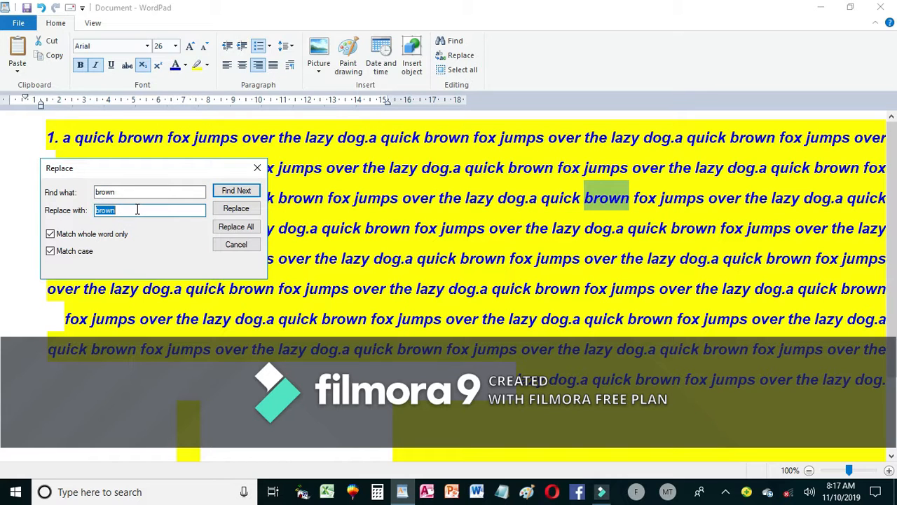
text(whit)
click(227, 227)
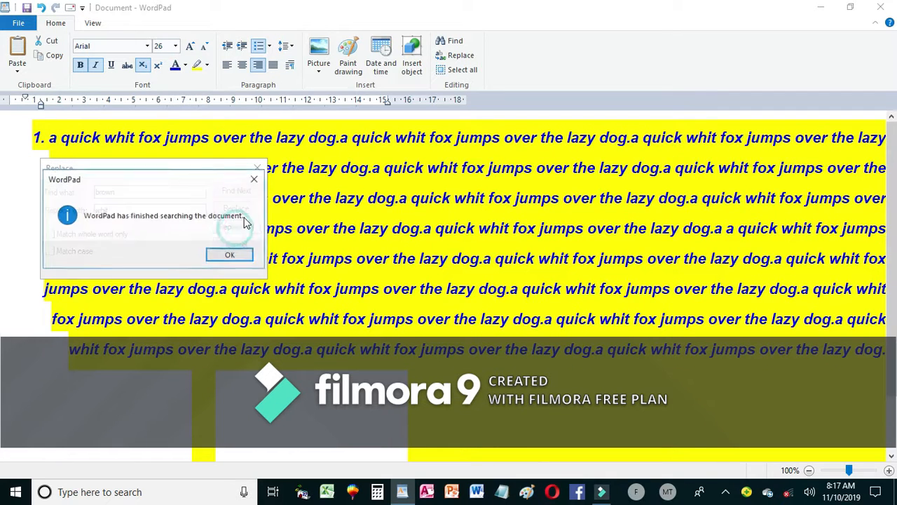
click(228, 252)
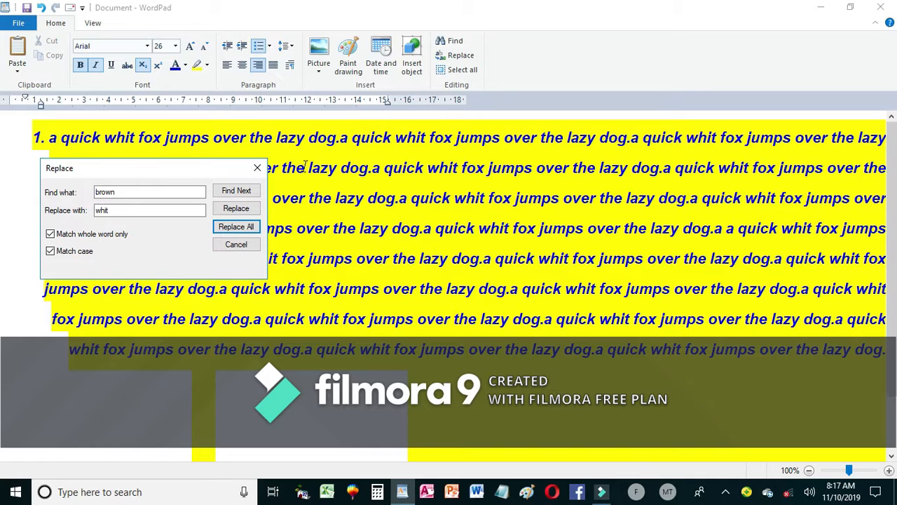
click(257, 169)
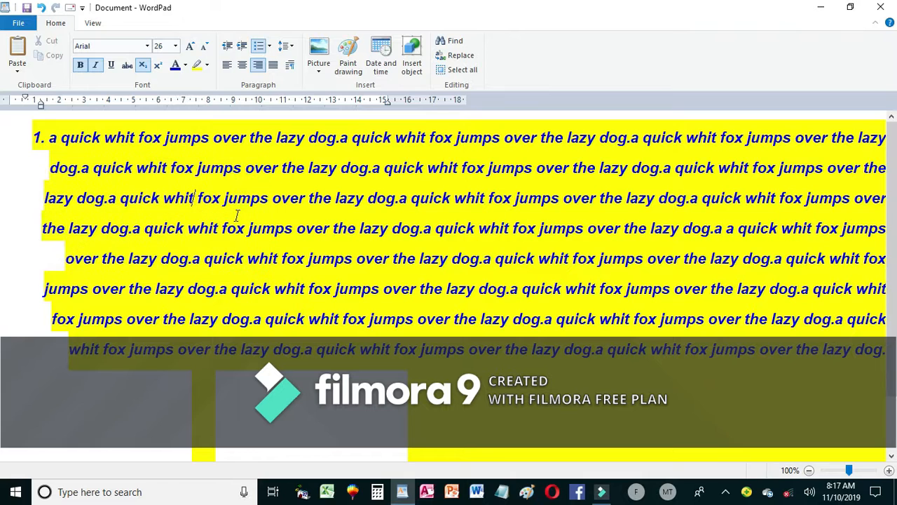
- Select the entire contents of the document
click(461, 70)
click(458, 81)
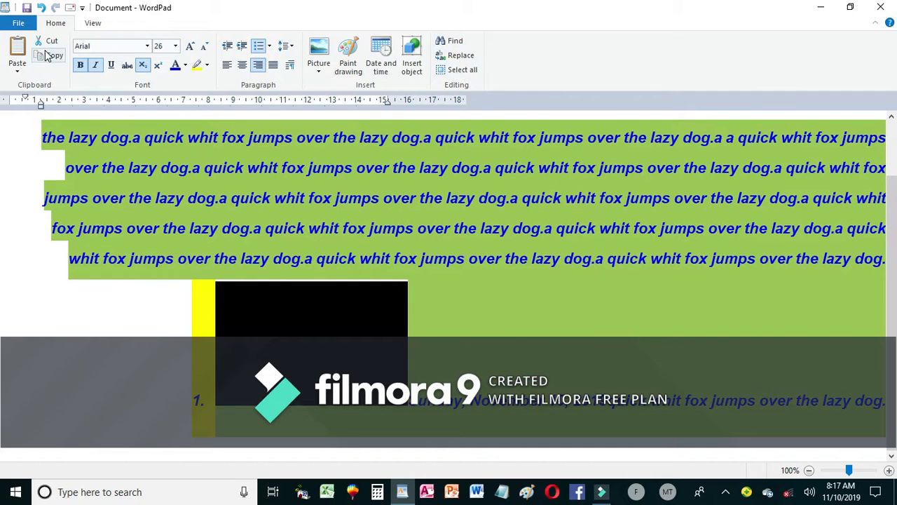